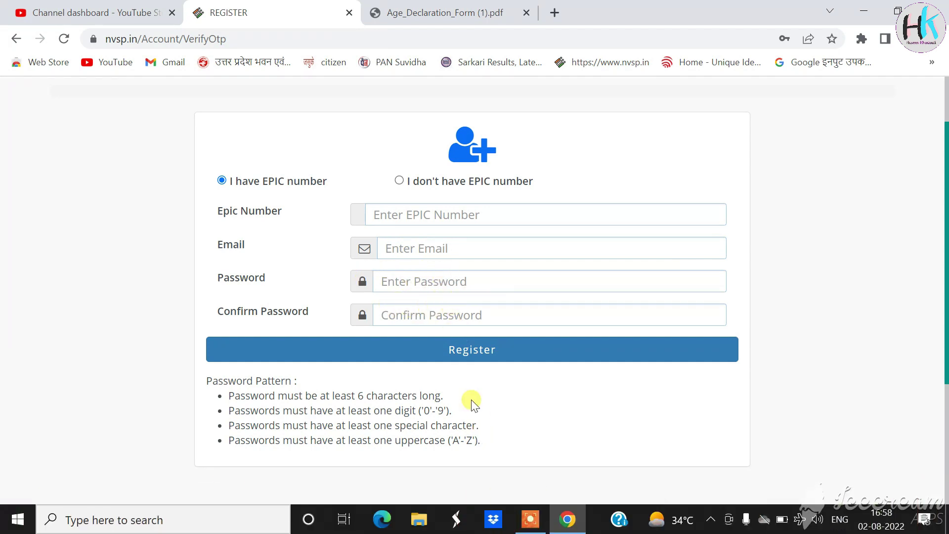
Show the registration fields for applicants who don't have an EPIC number and go to the login page
left_click_drag(354, 396, 410, 395)
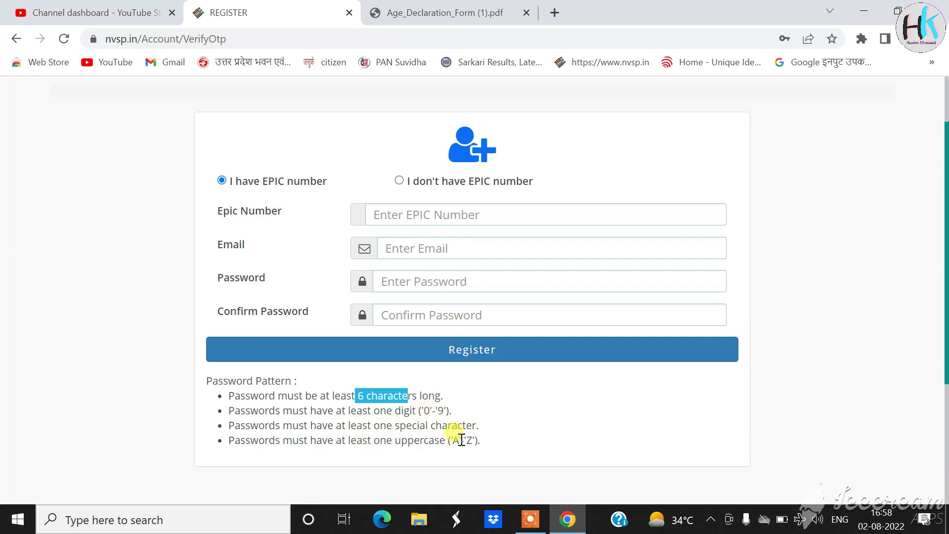
left_click(527, 428)
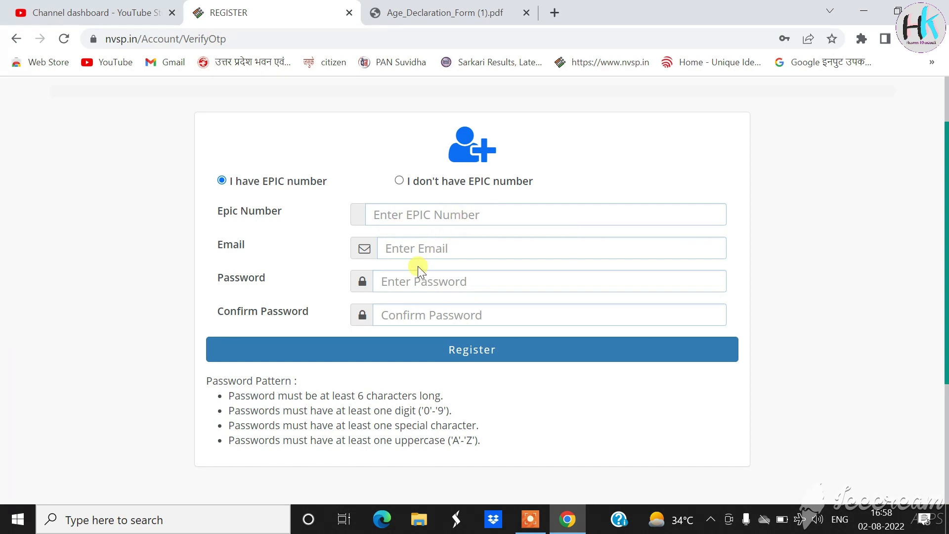
left_click(399, 181)
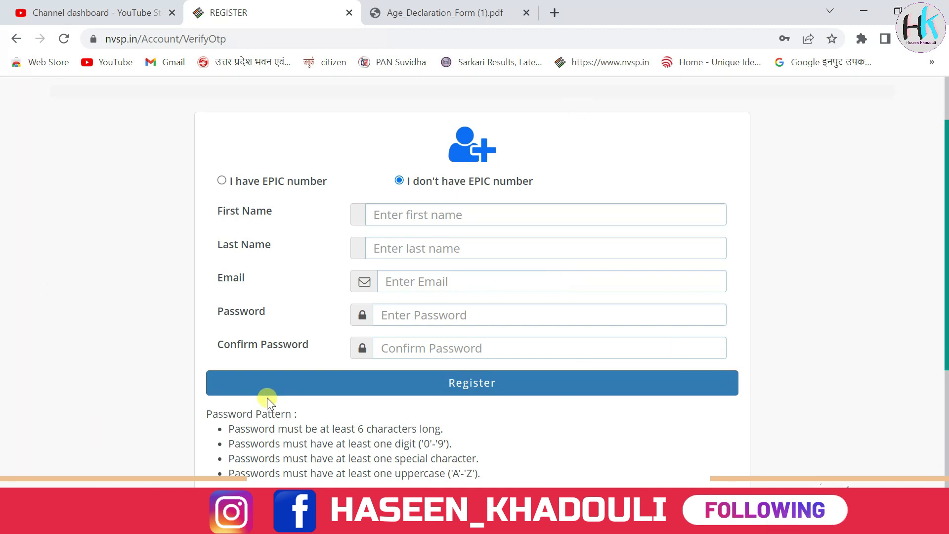
scroll(835, 205, "up", 2)
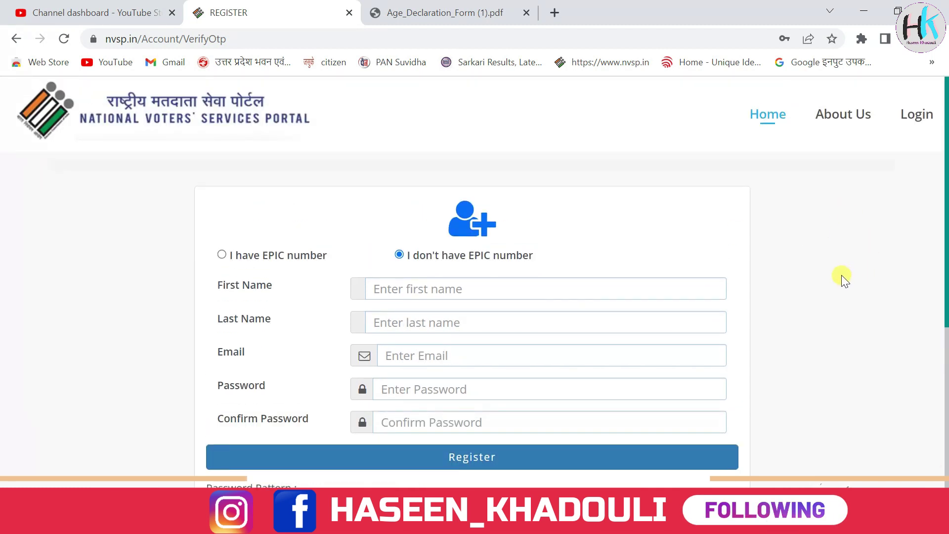
left_click(920, 120)
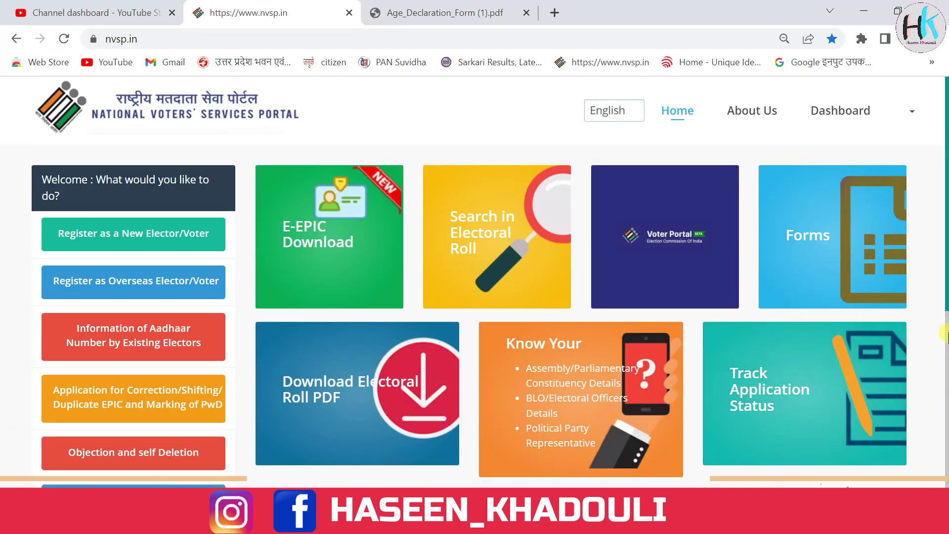
Start registration as a new elector and open Form 6, the application form for new voters
left_click(912, 115)
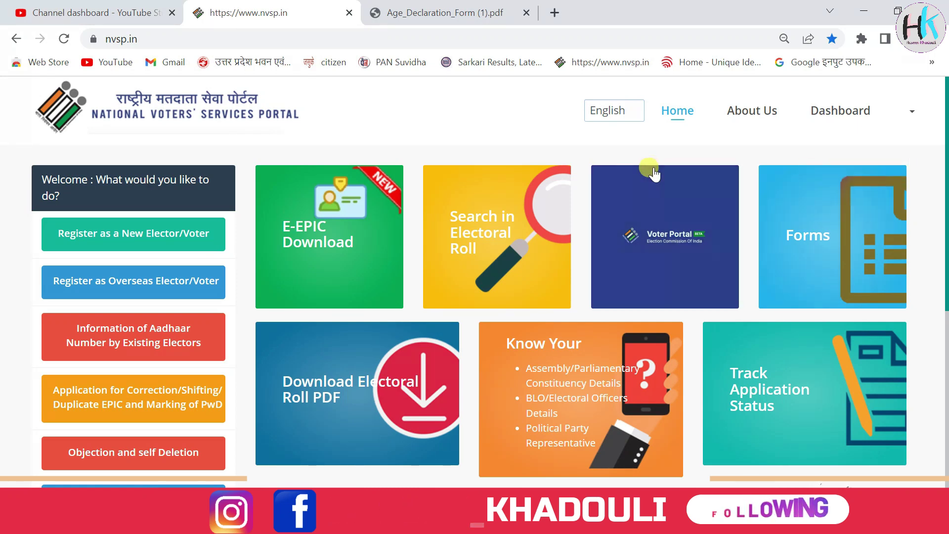
left_click(852, 169)
scroll(909, 239, "down", 2)
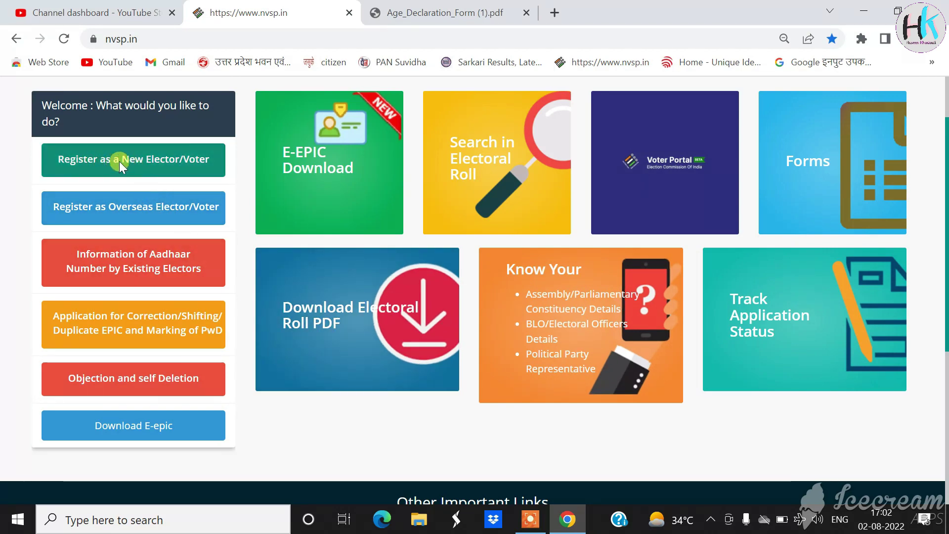
left_click(164, 158)
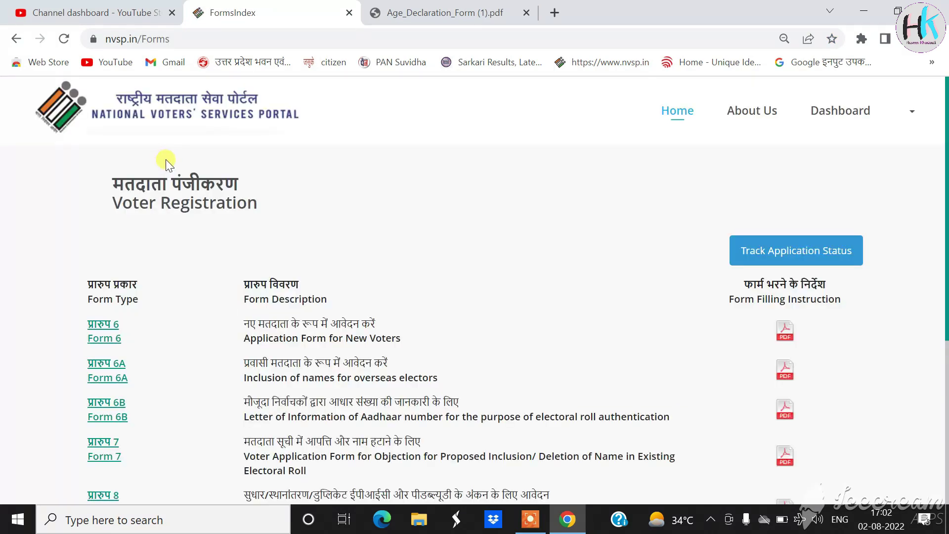
scroll(419, 307, "down", 1)
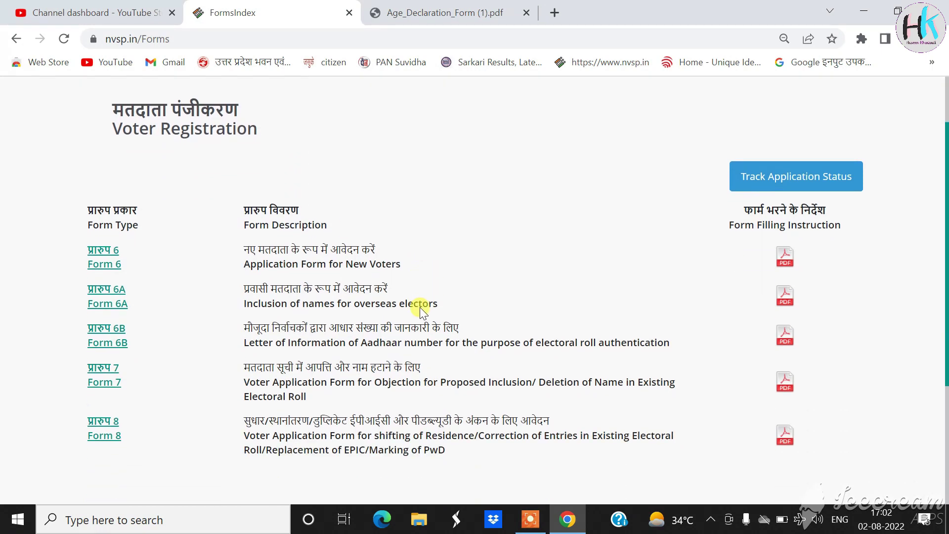
left_click(106, 263)
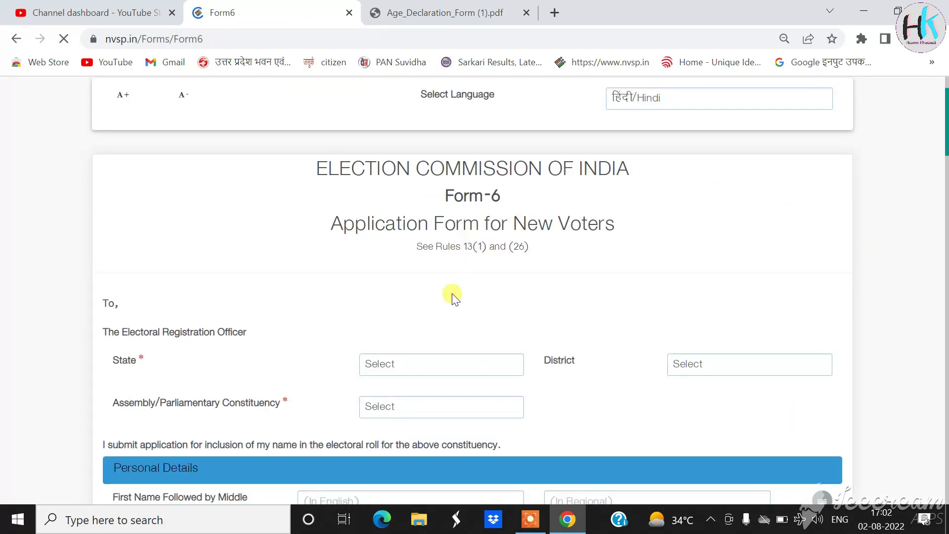
Examine the form's language choices and its sections from personal details down to the declaration
scroll(613, 356, "up", 2)
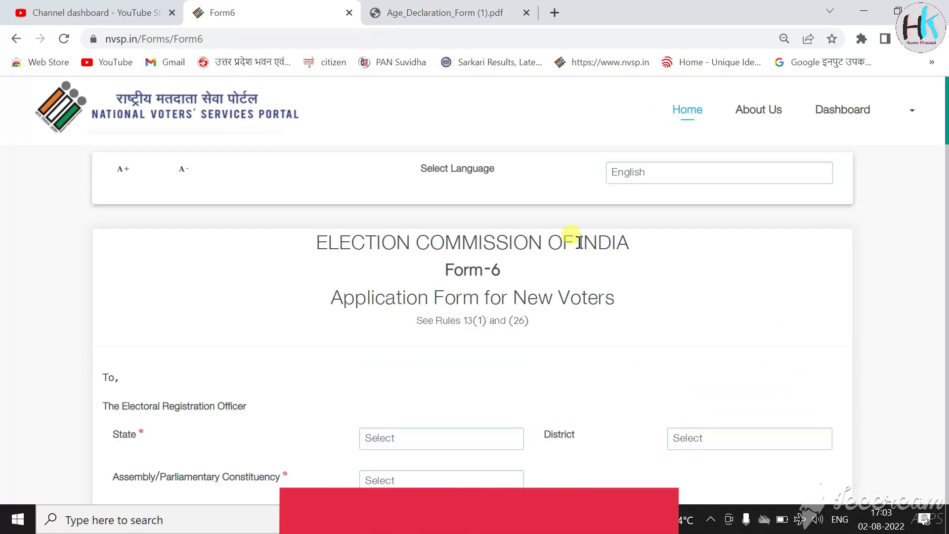
left_click(663, 177)
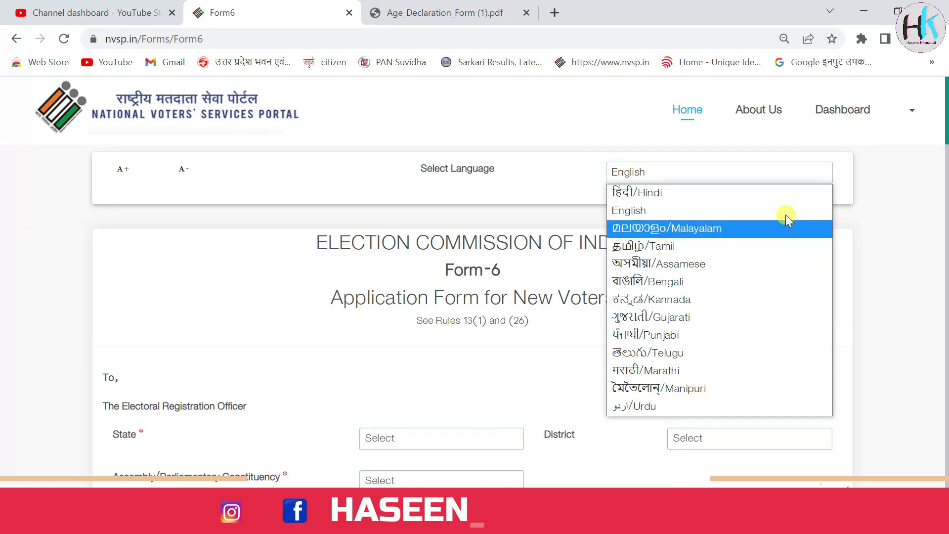
left_click(727, 174)
left_click(725, 171)
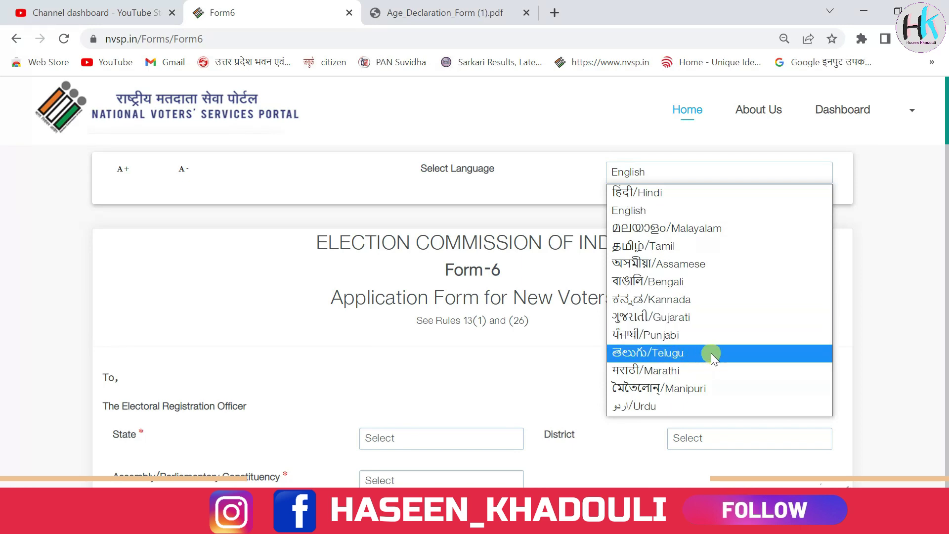
left_click(882, 316)
scroll(882, 318, "down", 3)
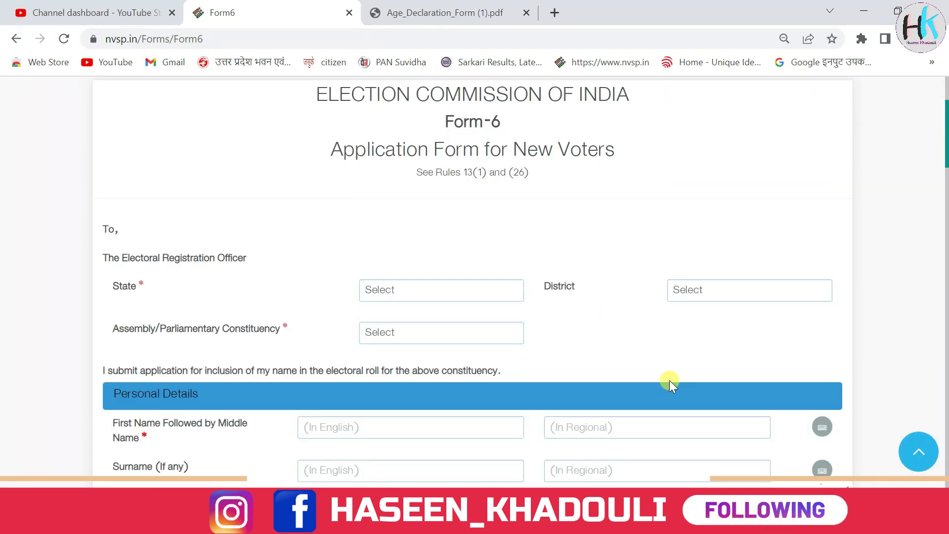
scroll(654, 329, "down", 1)
scroll(656, 330, "down", 13)
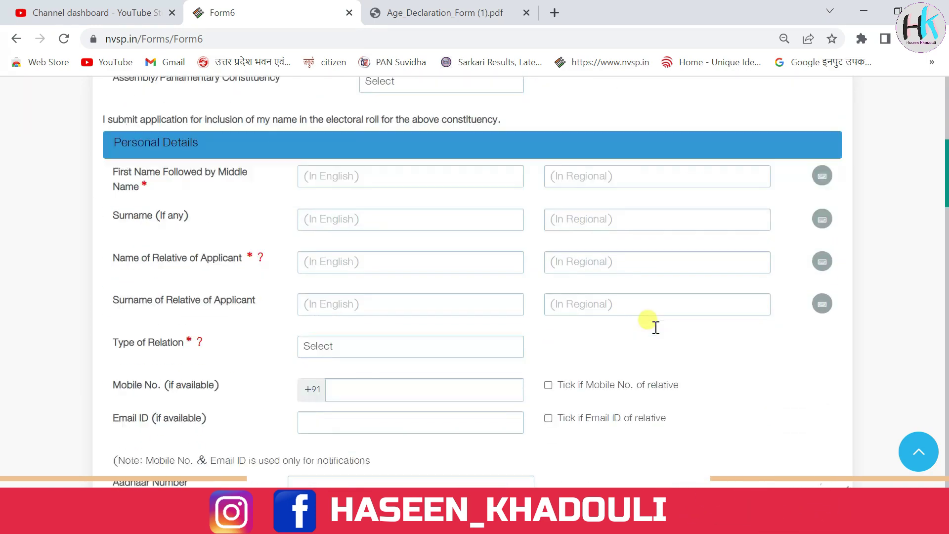
scroll(673, 271, "down", 18)
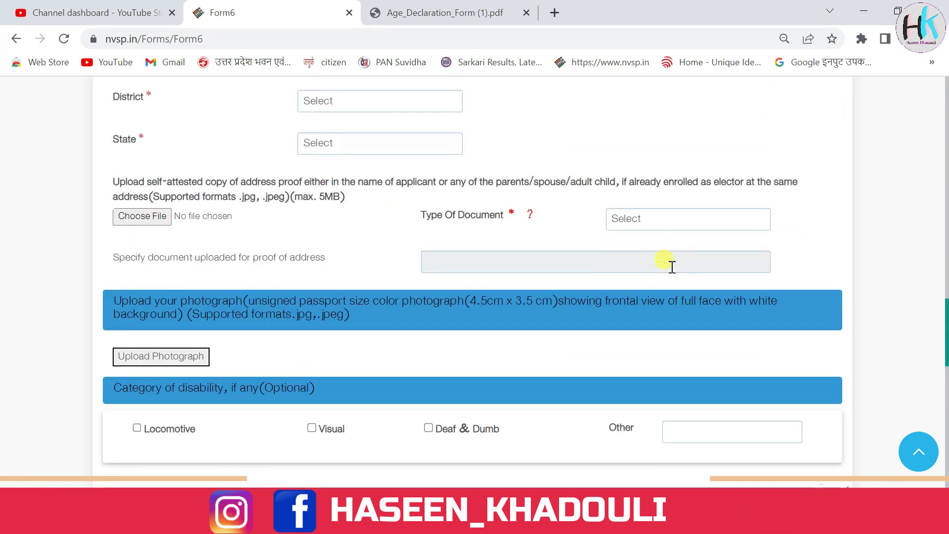
scroll(670, 291, "up", 20)
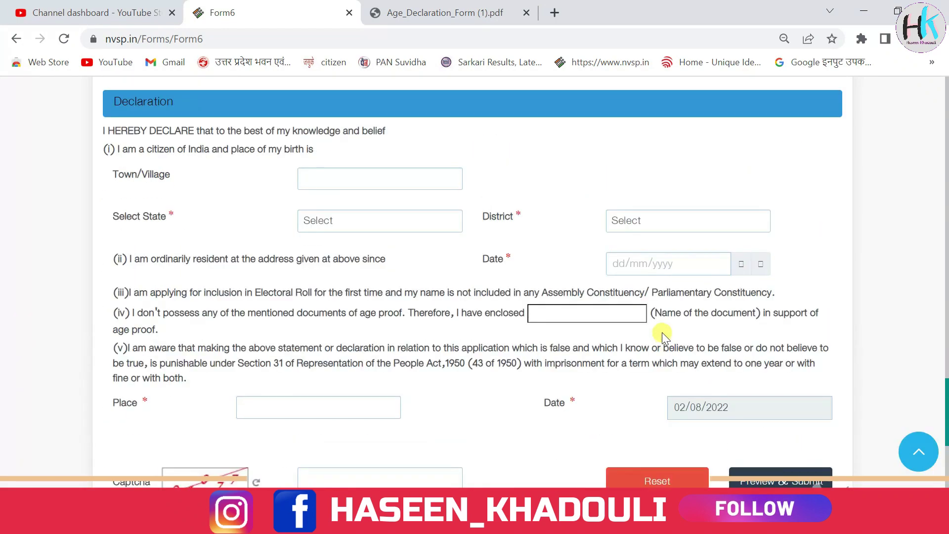
scroll(662, 333, "up", 10)
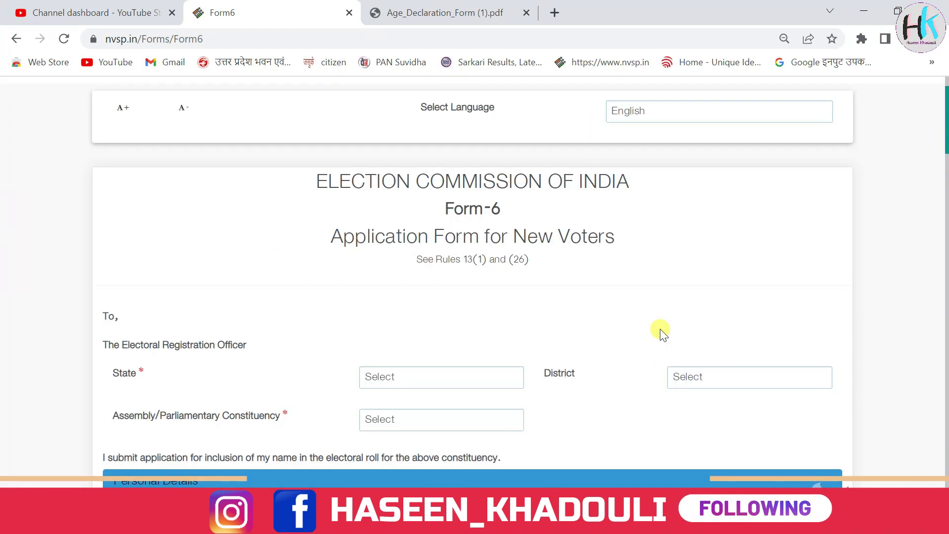
Set the state to Uttar Pradesh, the district to Meerut and the assembly constituency to Meerut Cantt
scroll(659, 330, "down", 1)
left_click(482, 315)
scroll(455, 149, "down", 6)
scroll(445, 182, "down", 2)
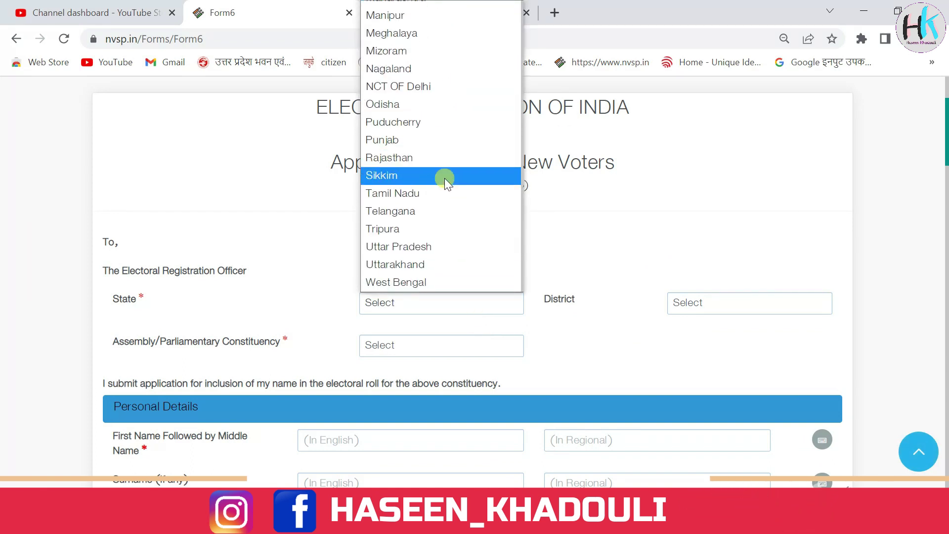
left_click(450, 246)
left_click(712, 303)
left_click(705, 211)
left_click(456, 274)
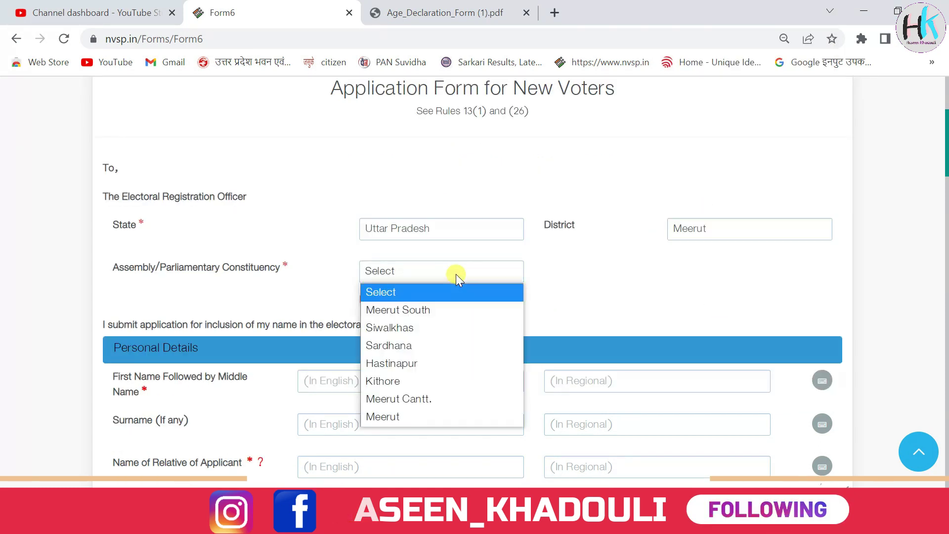
left_click(431, 396)
Enter "demo" as the applicant's first name in English and view the on-screen keyboard for the regional name
scroll(432, 387, "down", 1)
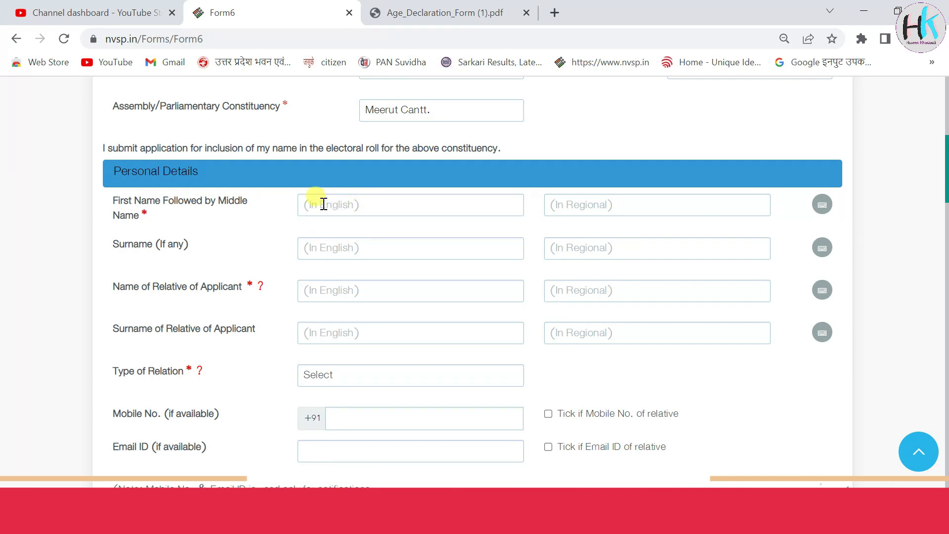
left_click(421, 208)
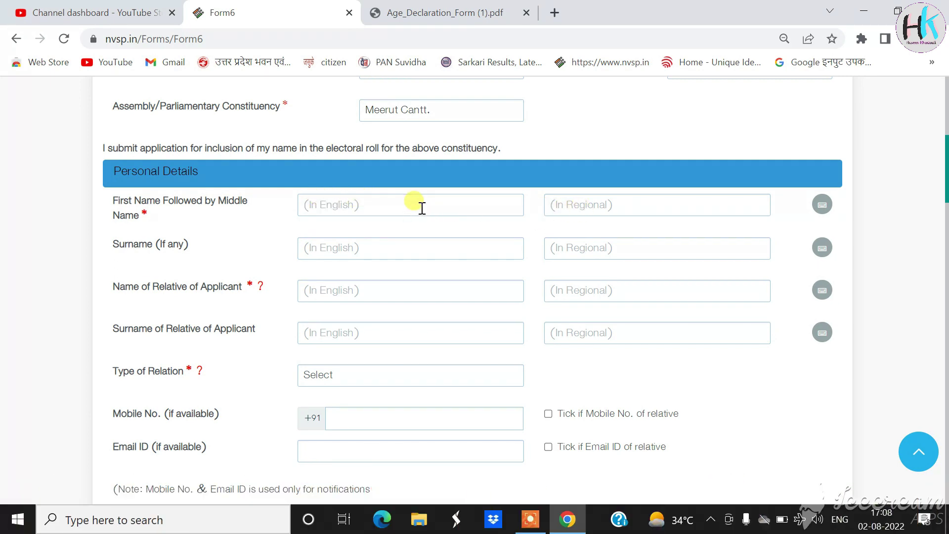
type("demo")
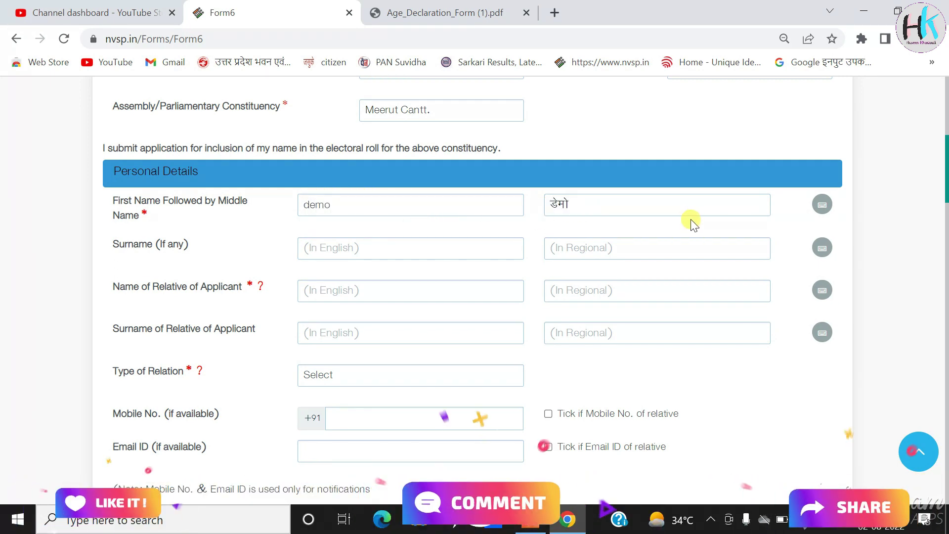
left_click(823, 208)
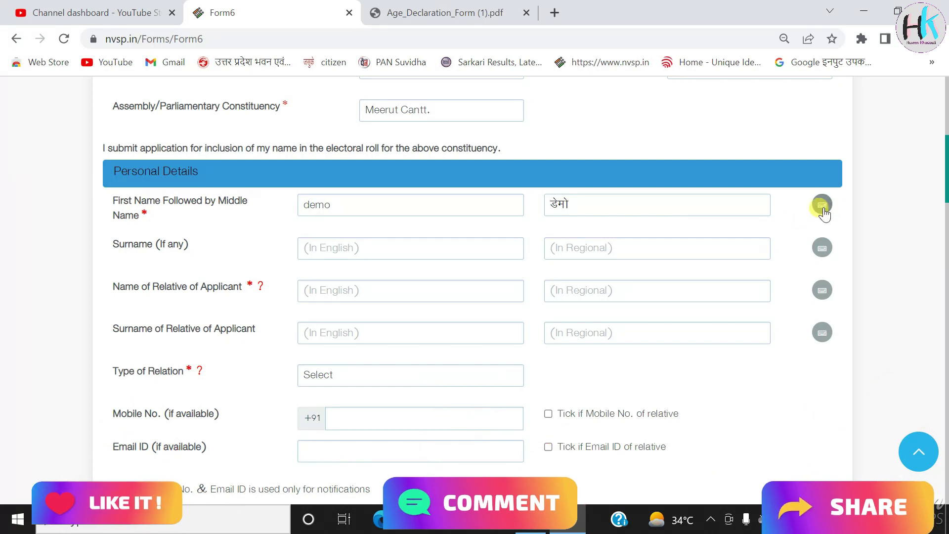
left_click(823, 205)
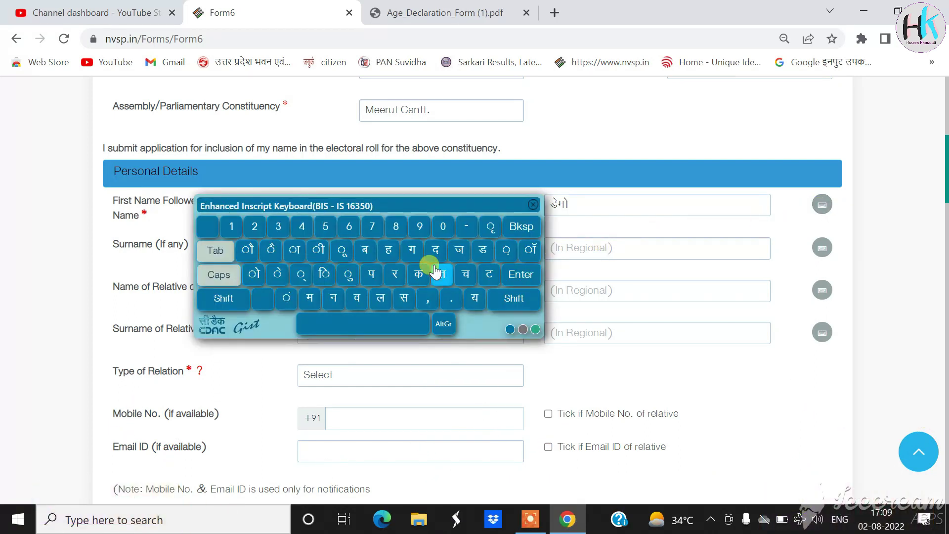
left_click(533, 205)
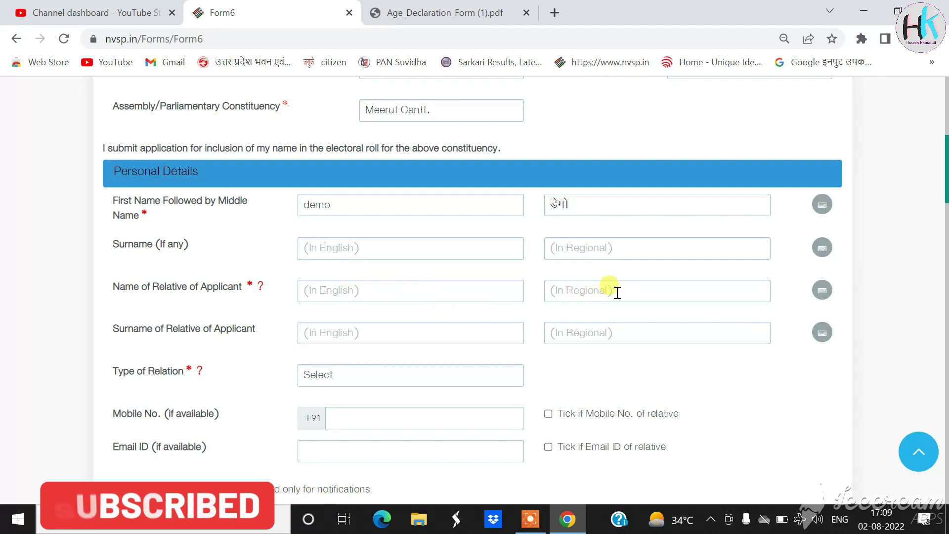
Review the available types of relation and set the applicant's gender to Male
scroll(605, 294, "down", 3)
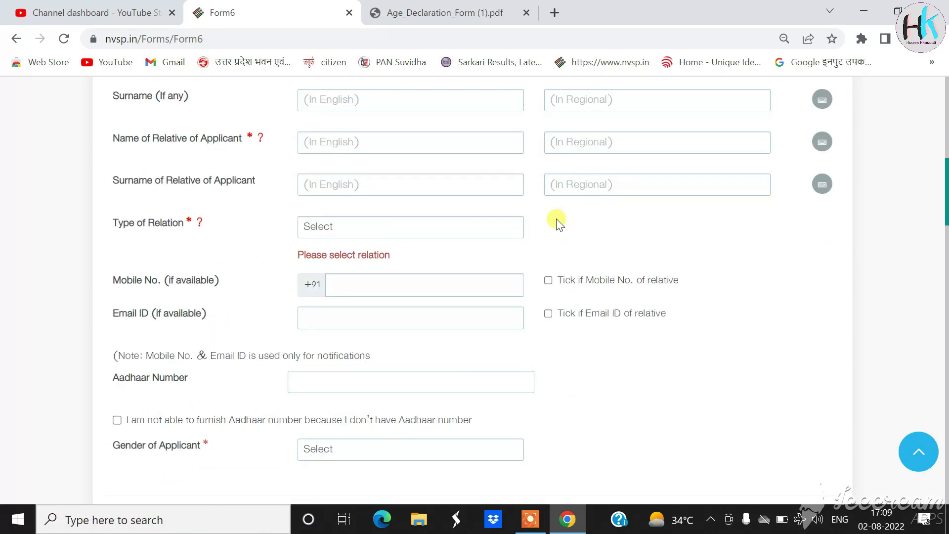
left_click(386, 226)
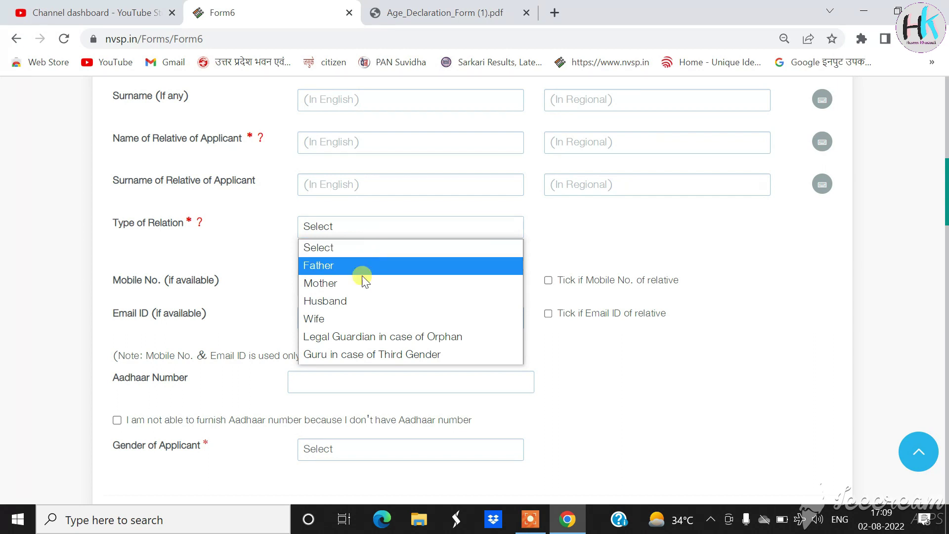
left_click(577, 238)
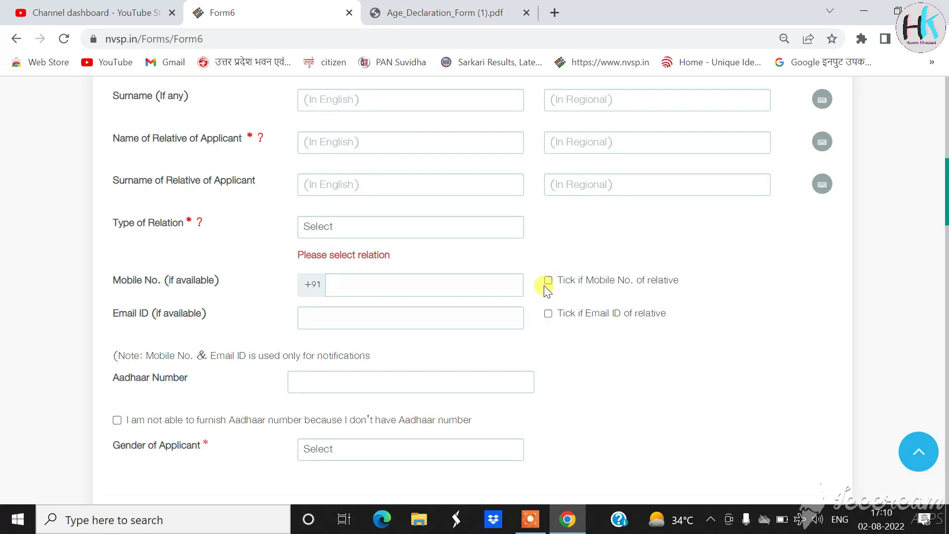
scroll(541, 336, "down", 3)
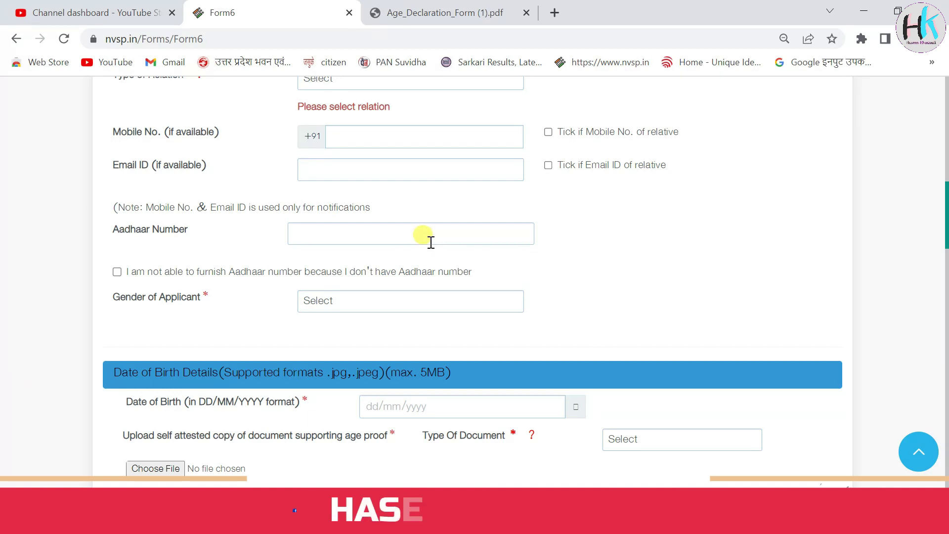
left_click(397, 308)
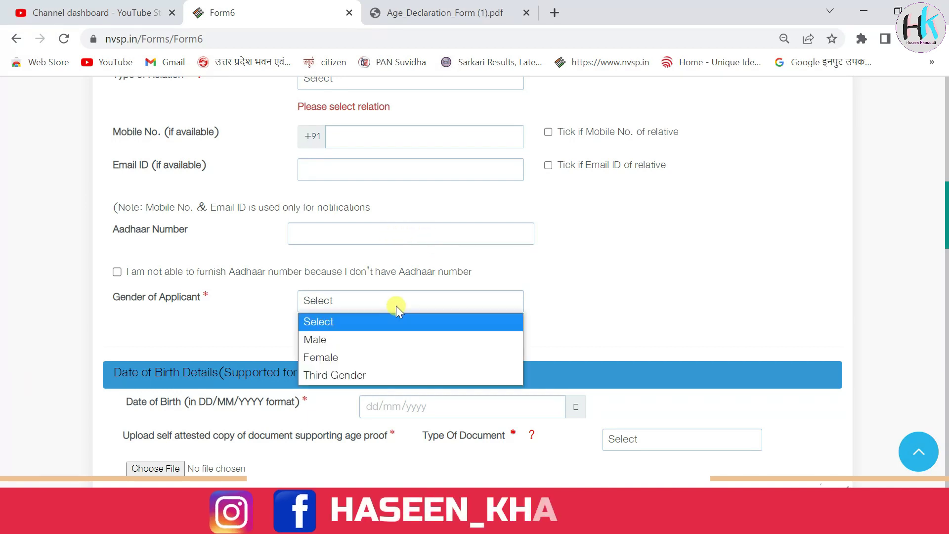
left_click(392, 341)
Choose a date of birth for the applicant that falls in the 21+ age group
scroll(391, 342, "down", 3)
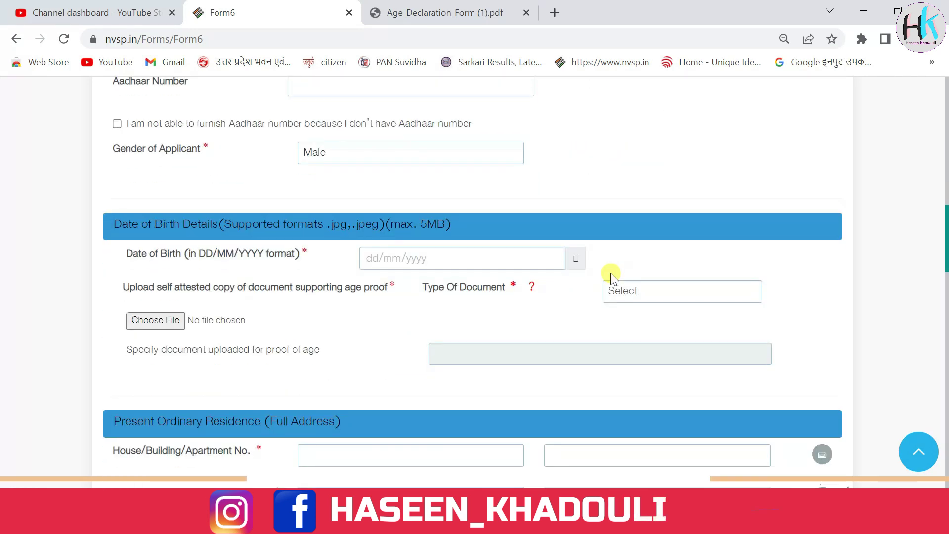
left_click(526, 263)
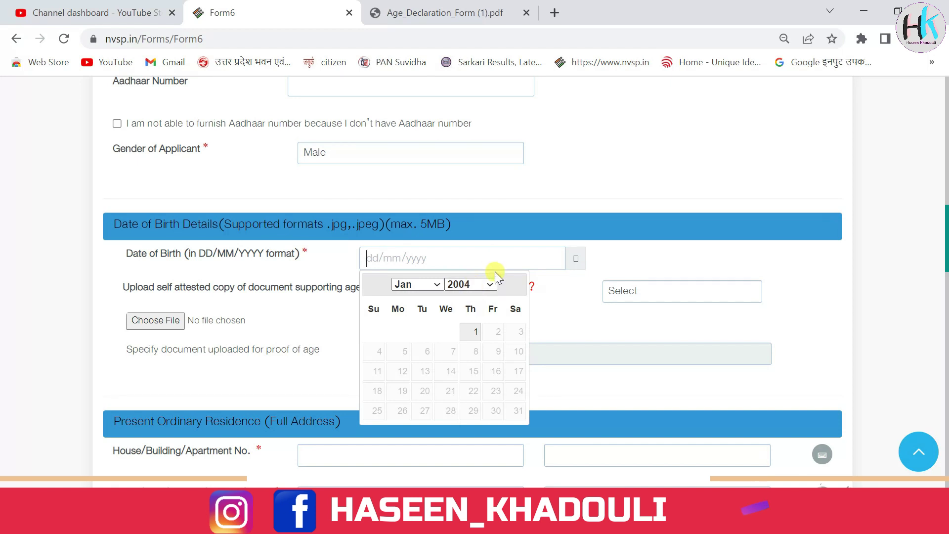
left_click(485, 286)
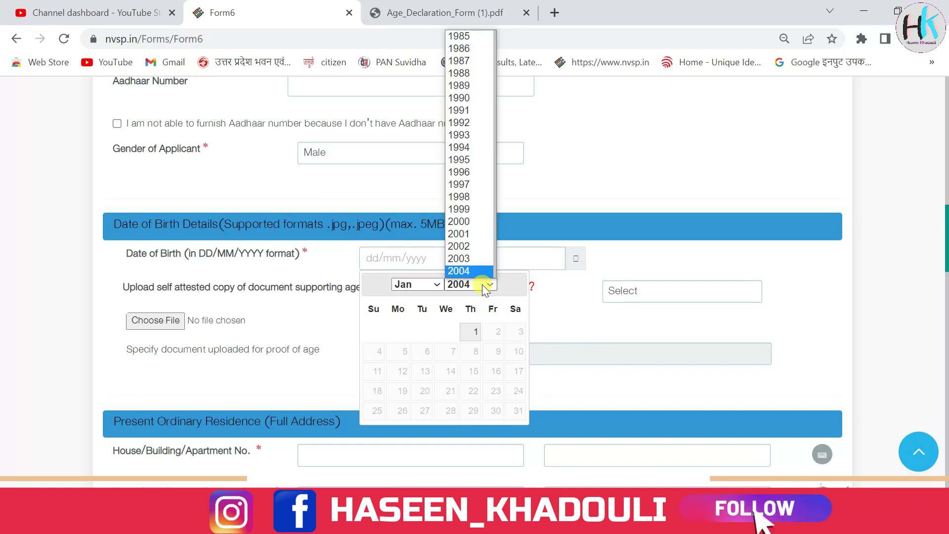
left_click(464, 186)
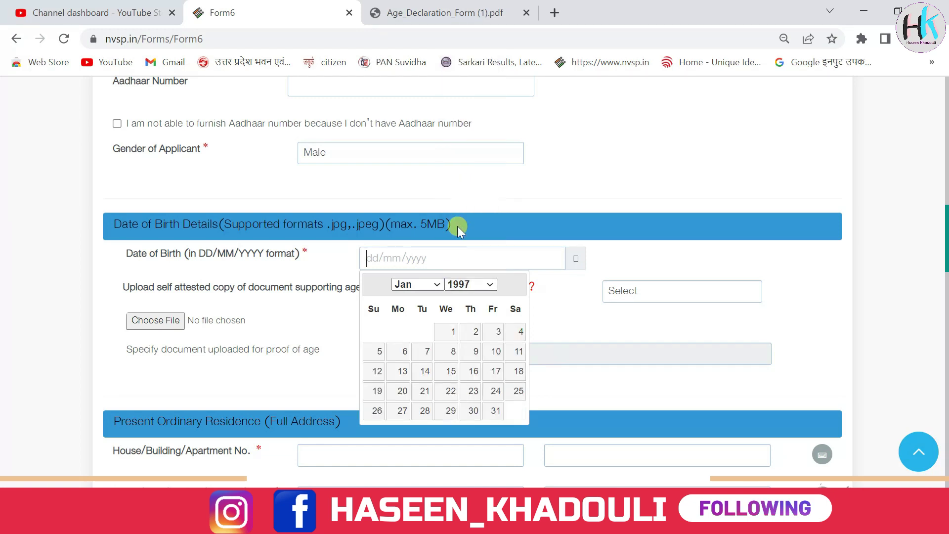
left_click(451, 340)
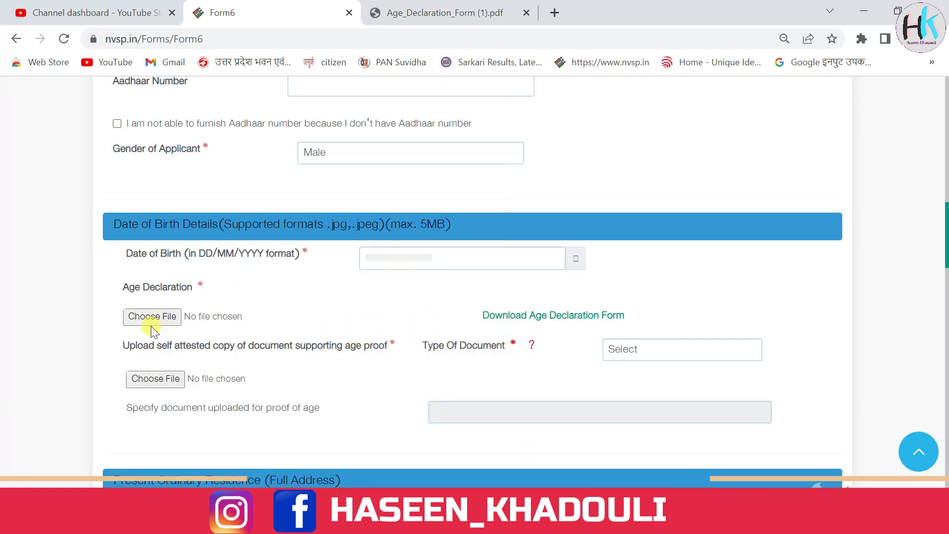
Read the Annexure-III age declaration form for first-time electors over 21, and return to Form 6
left_click(529, 319)
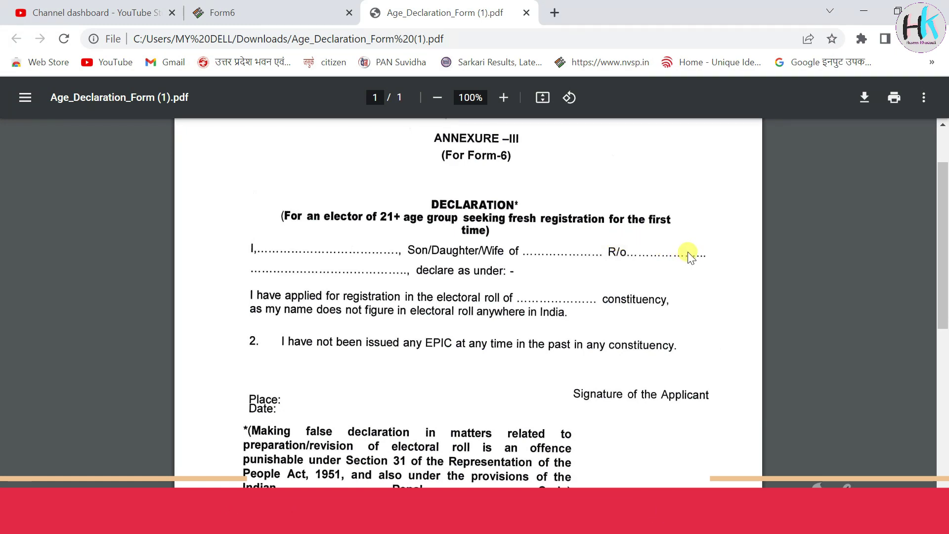
scroll(618, 259, "down", 1)
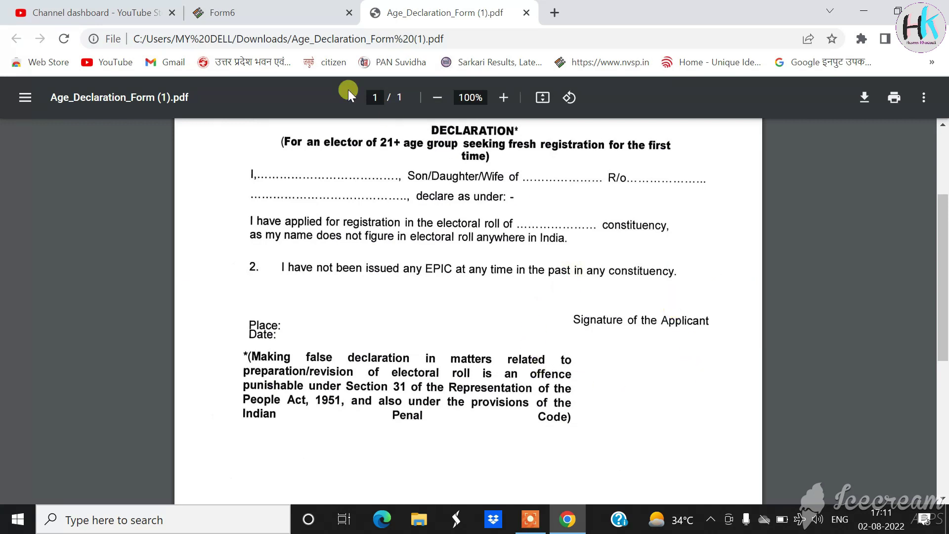
left_click(223, 12)
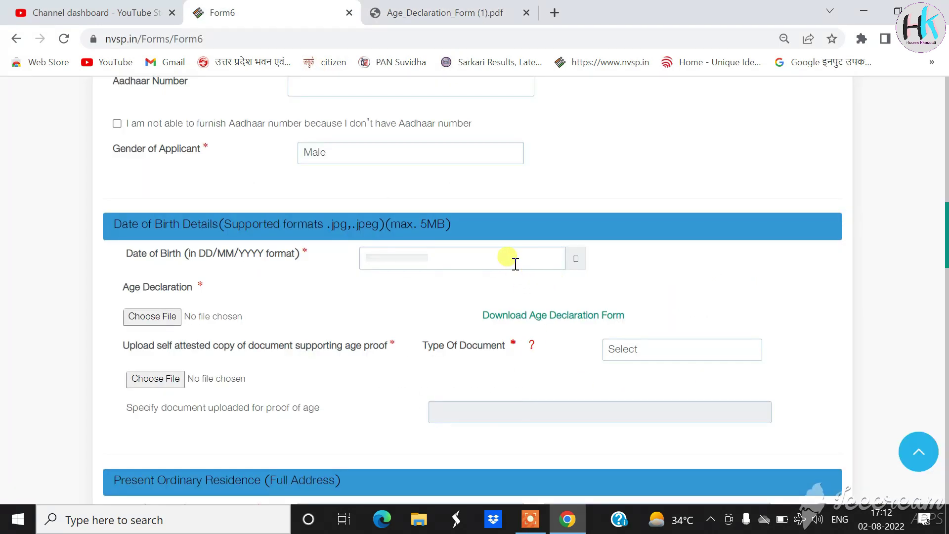
Replace the applicant's date of birth with a more recent one from the calendar
left_click(515, 264)
left_click(487, 284)
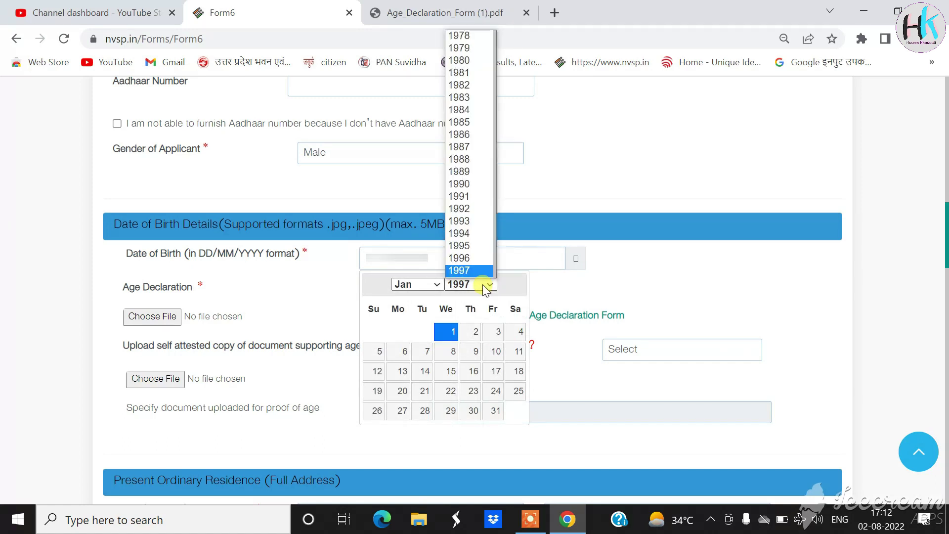
scroll(463, 213, "down", 2)
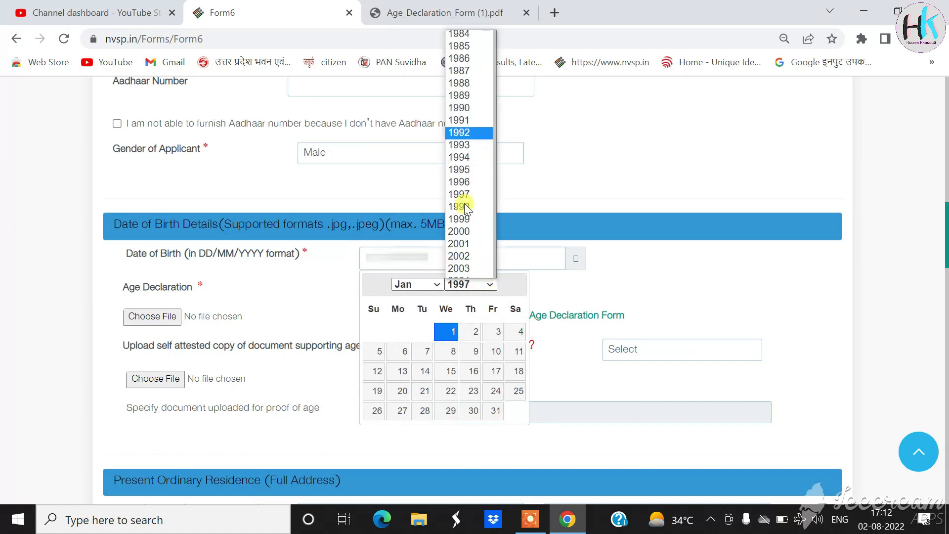
left_click(465, 258)
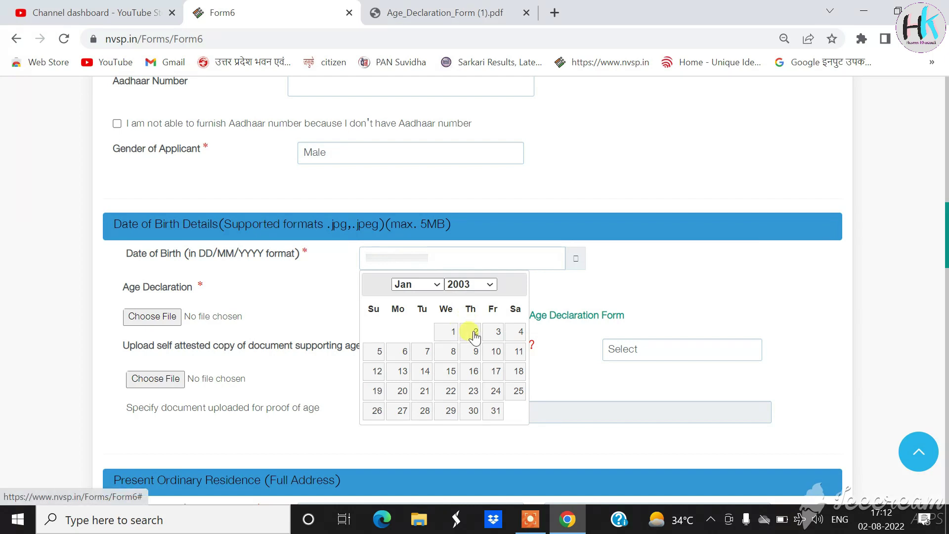
left_click(473, 332)
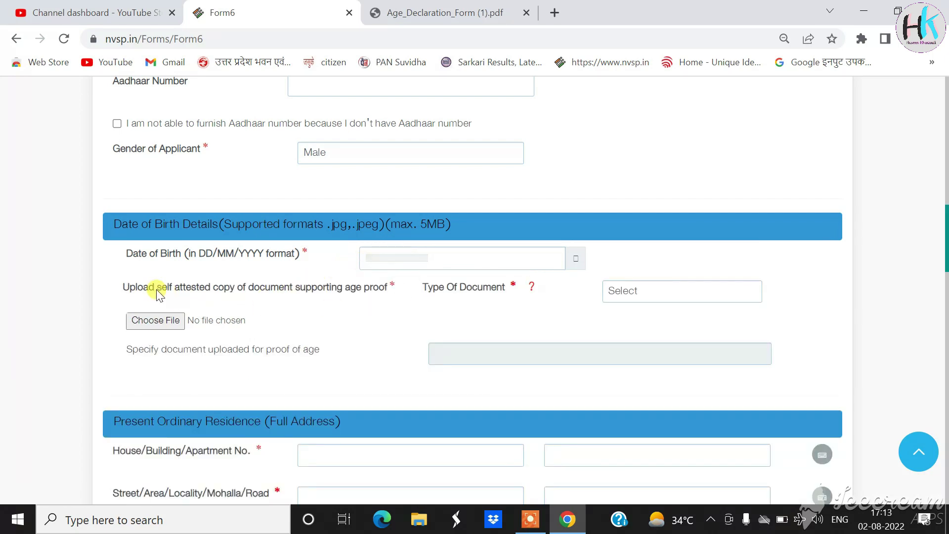
Set the age proof document type to Aadhaar Card and check the supported upload formats and size limit
left_click(637, 295)
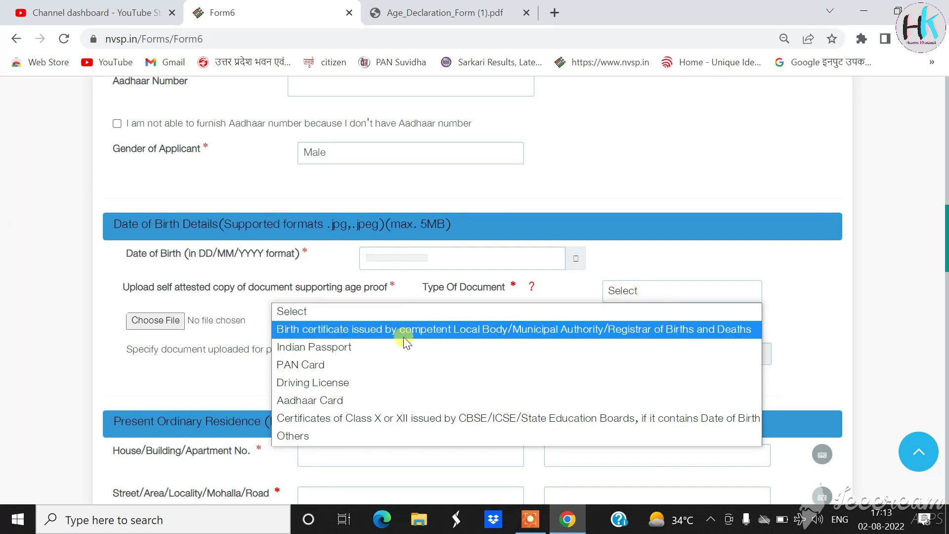
left_click(355, 397)
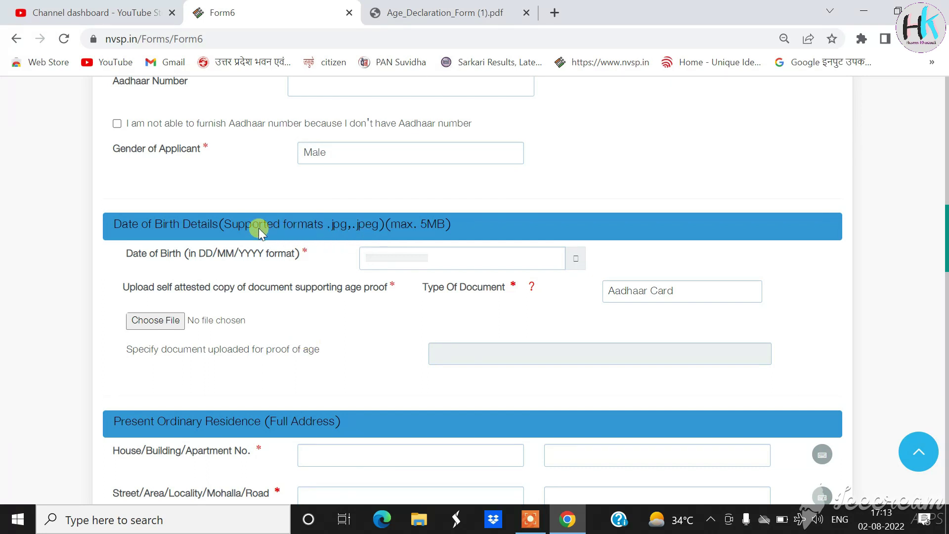
left_click_drag(256, 229, 435, 230)
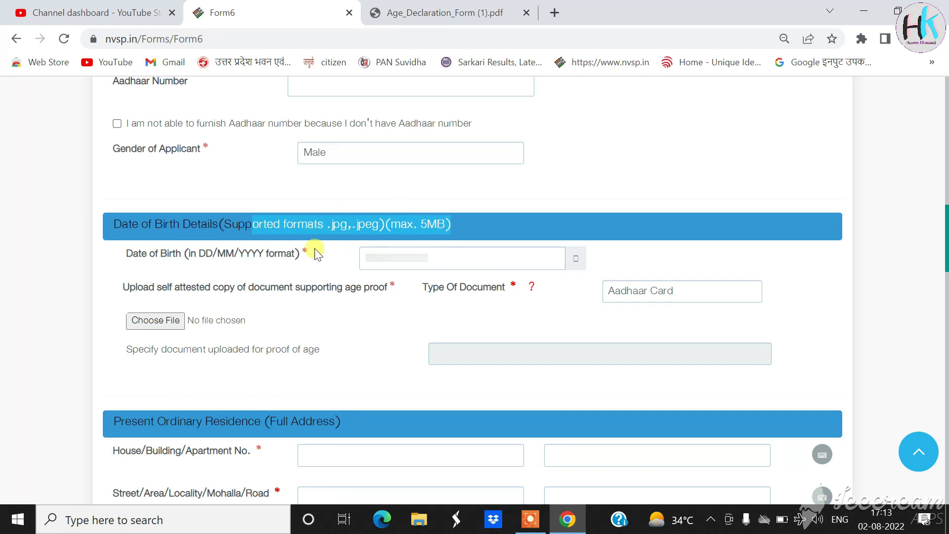
left_click(227, 278)
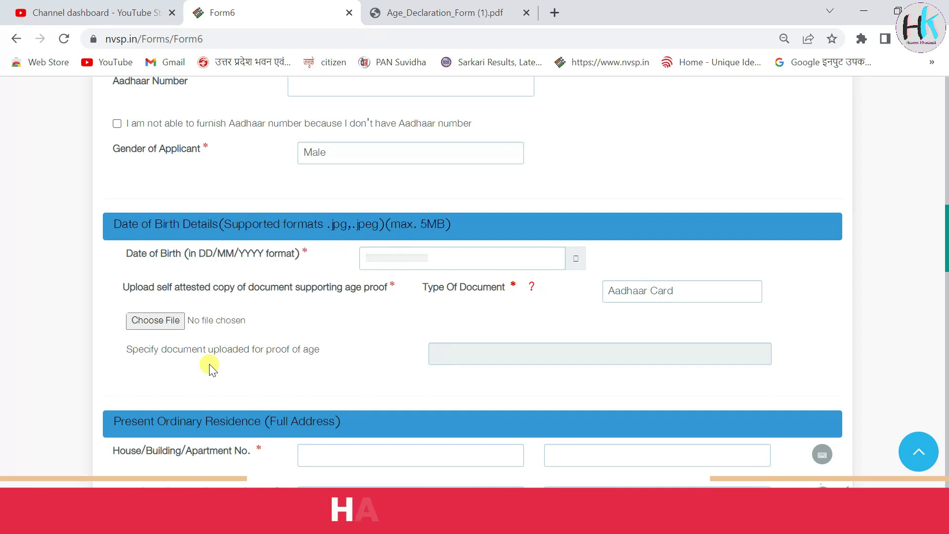
Look over the present residence fields and set the address proof document type to Aadhaar Card
scroll(222, 359, "down", 5)
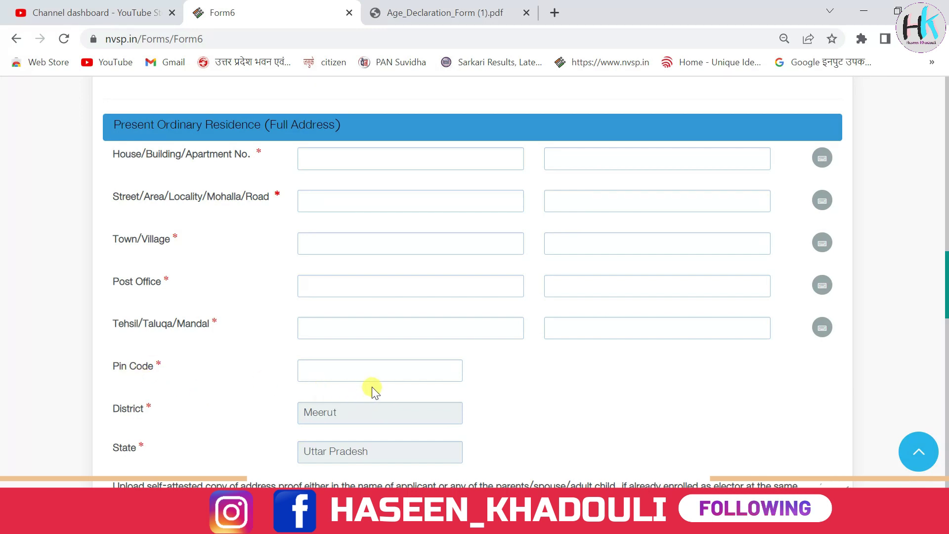
left_click(389, 379)
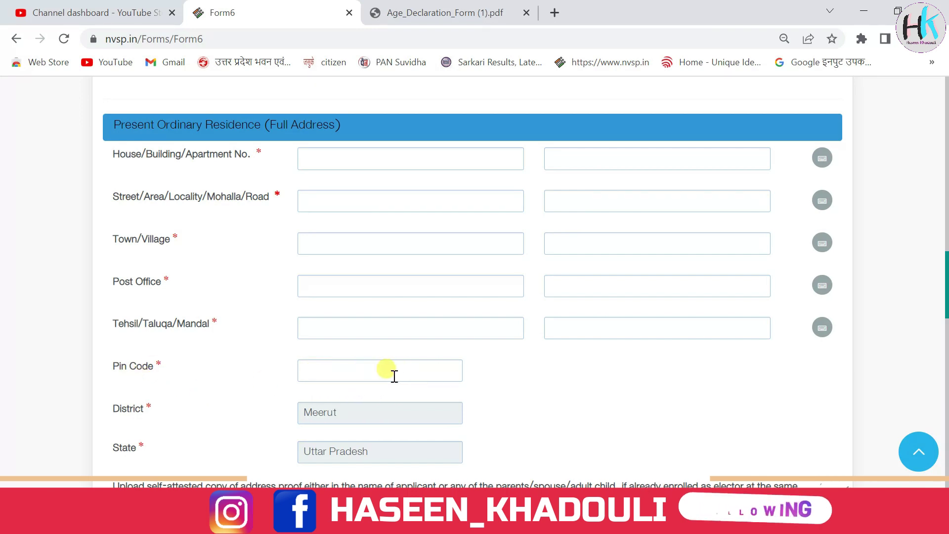
scroll(418, 372, "down", 3)
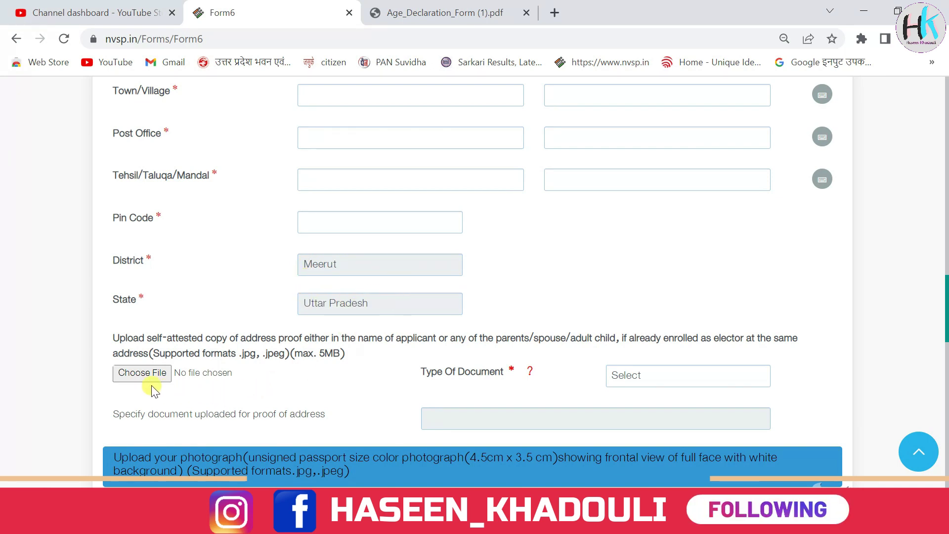
left_click(654, 376)
left_click(644, 212)
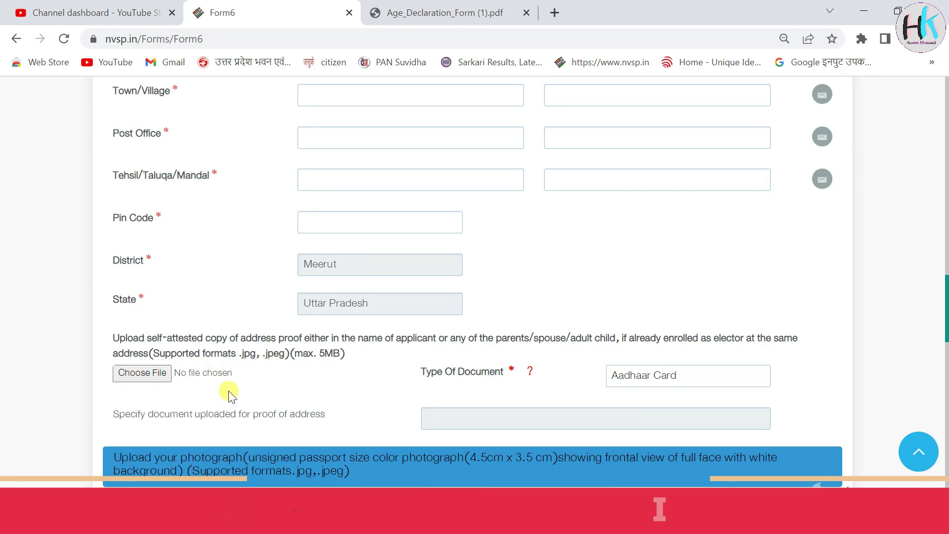
Review the photograph and disability sections, and set the family member's relationship with the applicant to Other
scroll(471, 381, "down", 3)
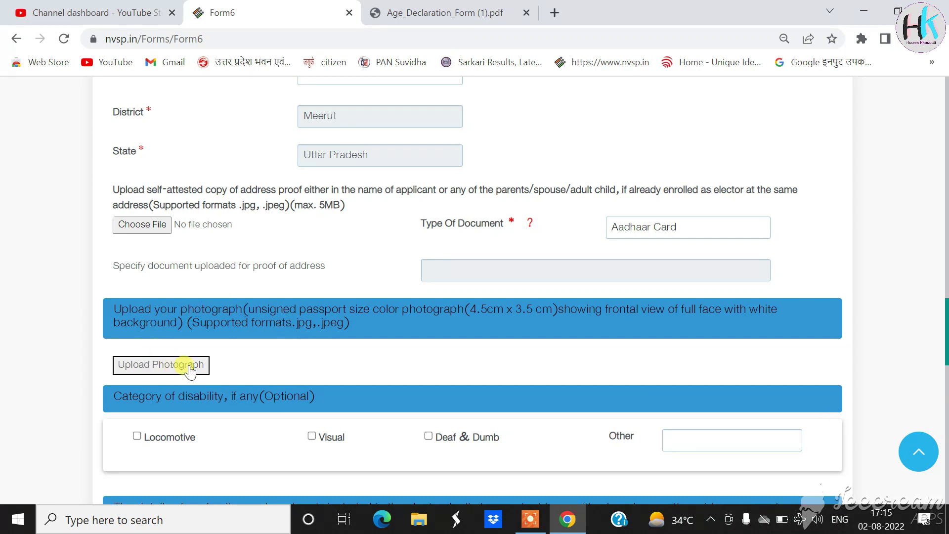
scroll(392, 324, "down", 3)
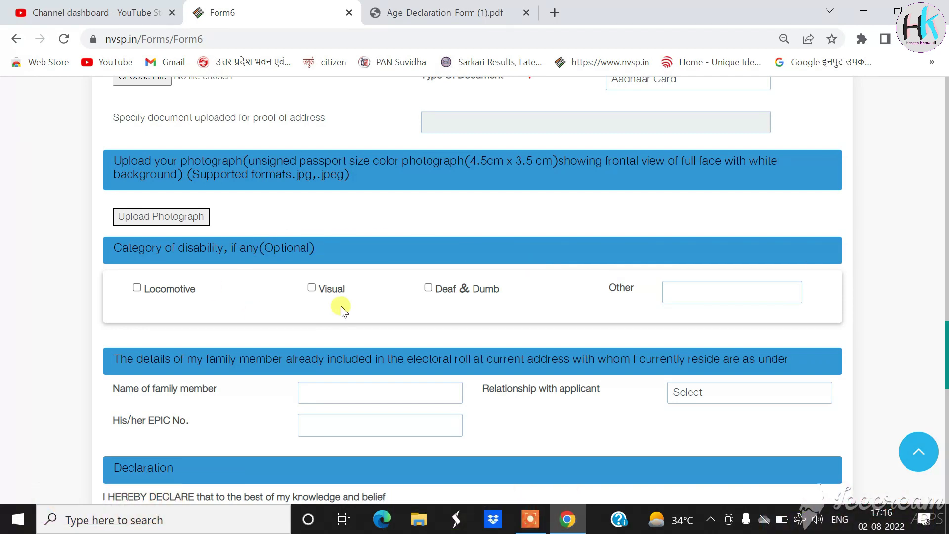
scroll(344, 300, "down", 3)
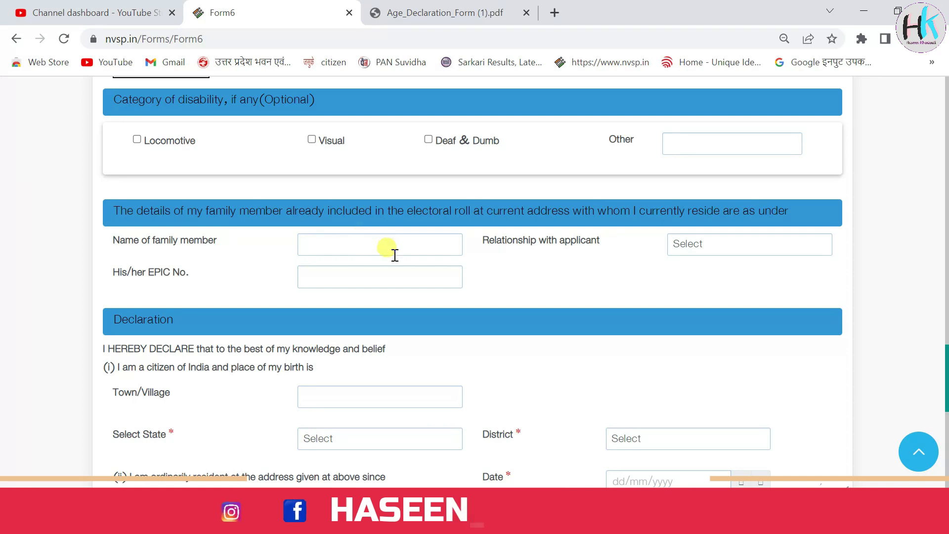
left_click(754, 251)
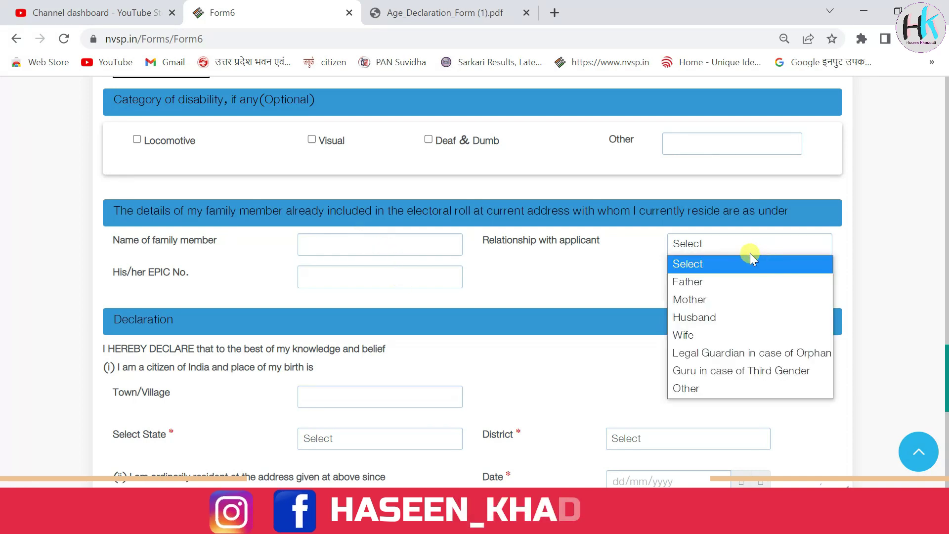
left_click(710, 389)
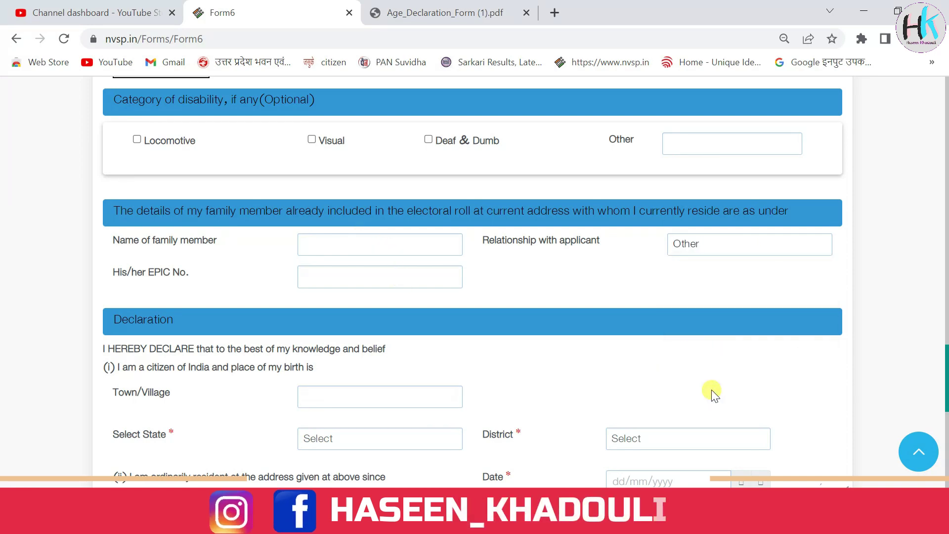
Review the declaration, place and captcha fields, and open the preview of the completed application
scroll(680, 311, "down", 5)
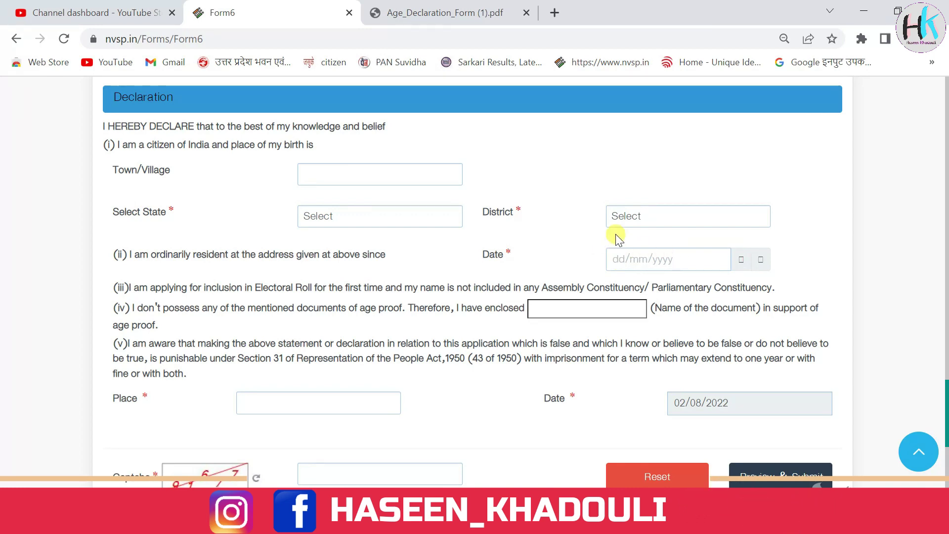
scroll(406, 170, "up", 4)
scroll(424, 140, "down", 6)
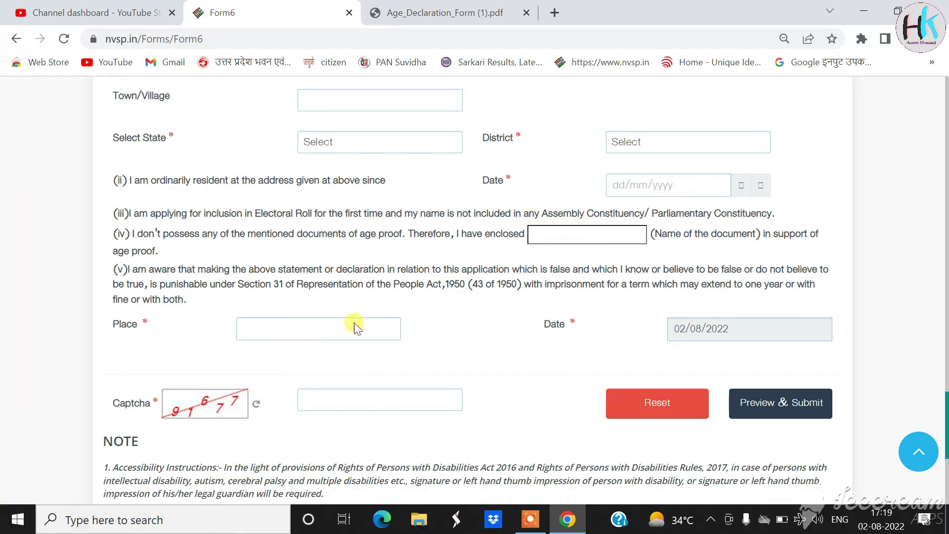
scroll(341, 340, "down", 2)
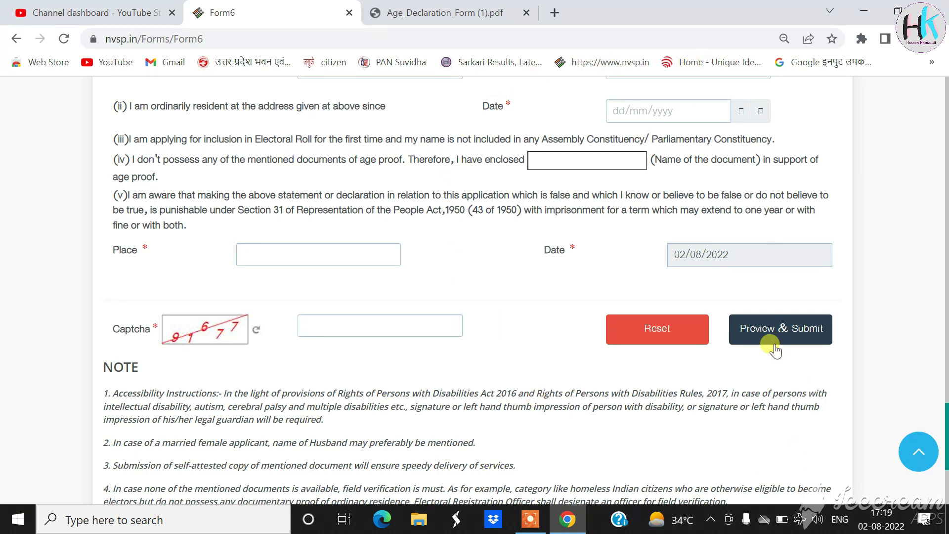
left_click(801, 337)
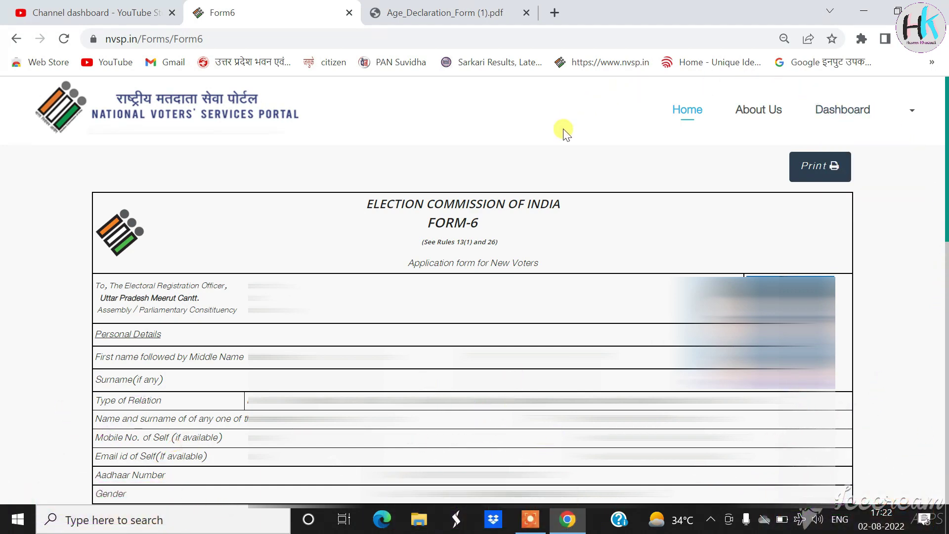
Check the previewed Form 6 from the personal details through the declaration, and submit the application
scroll(567, 133, "down", 2)
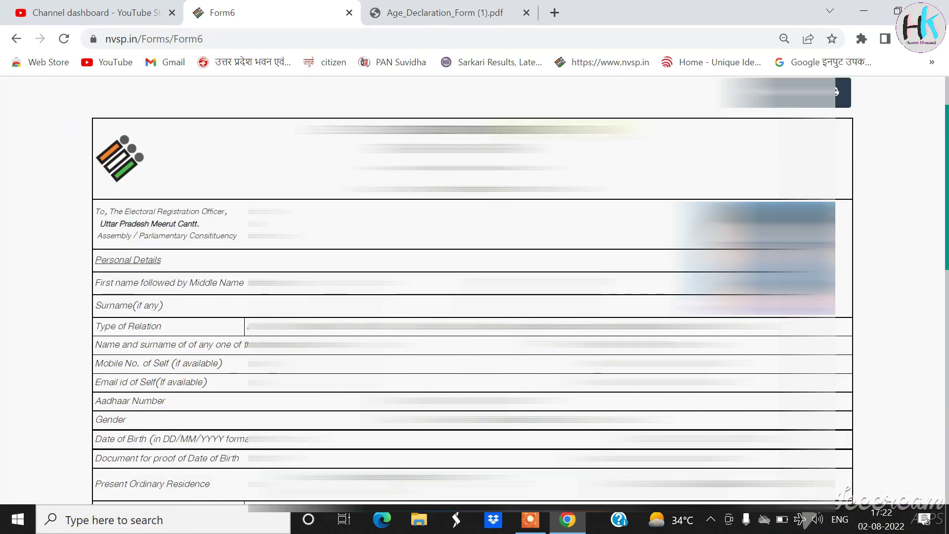
scroll(472, 290, "down", 2)
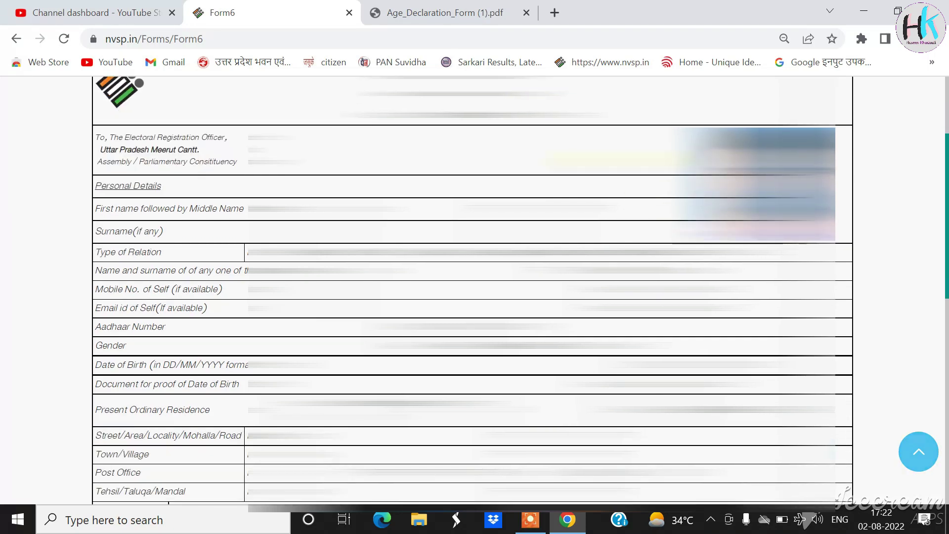
scroll(472, 291, "down", 3)
scroll(472, 290, "down", 5)
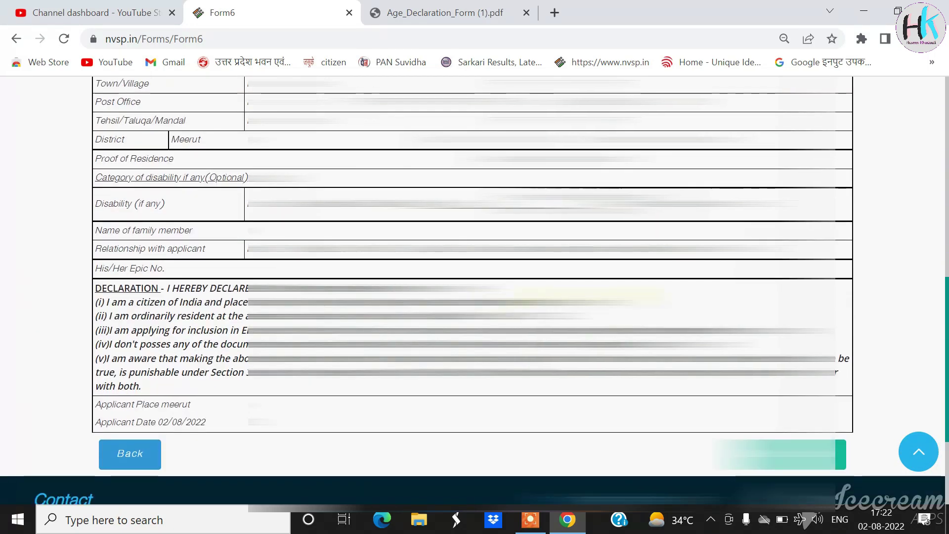
scroll(472, 290, "up", 4)
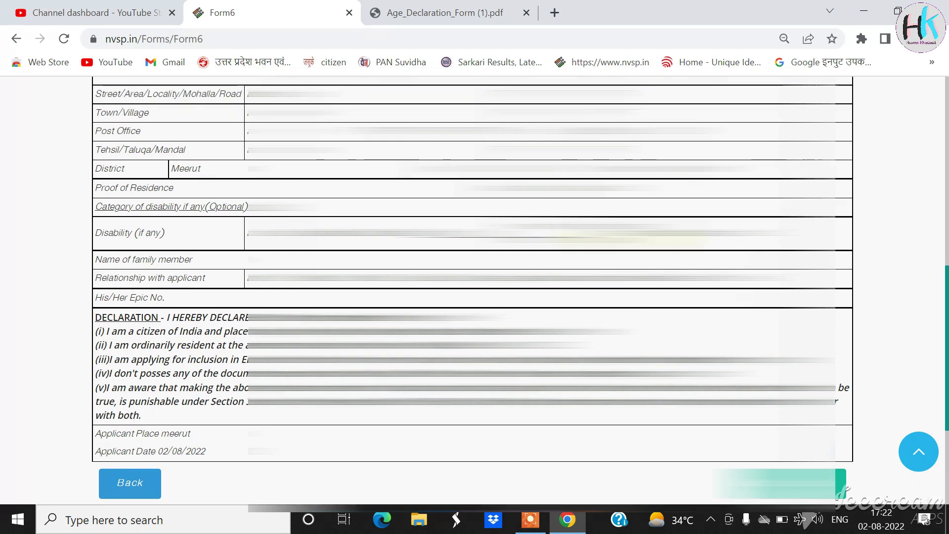
scroll(472, 290, "down", 4)
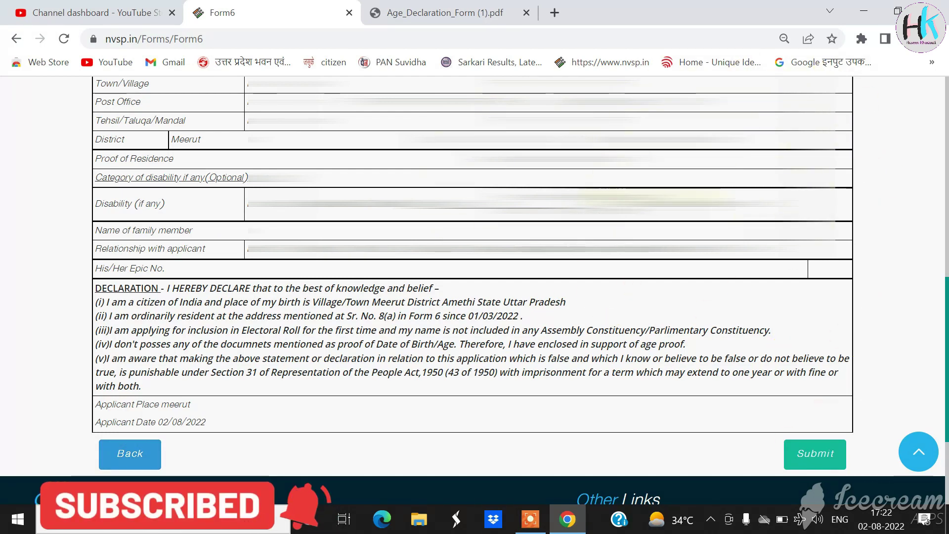
left_click(811, 466)
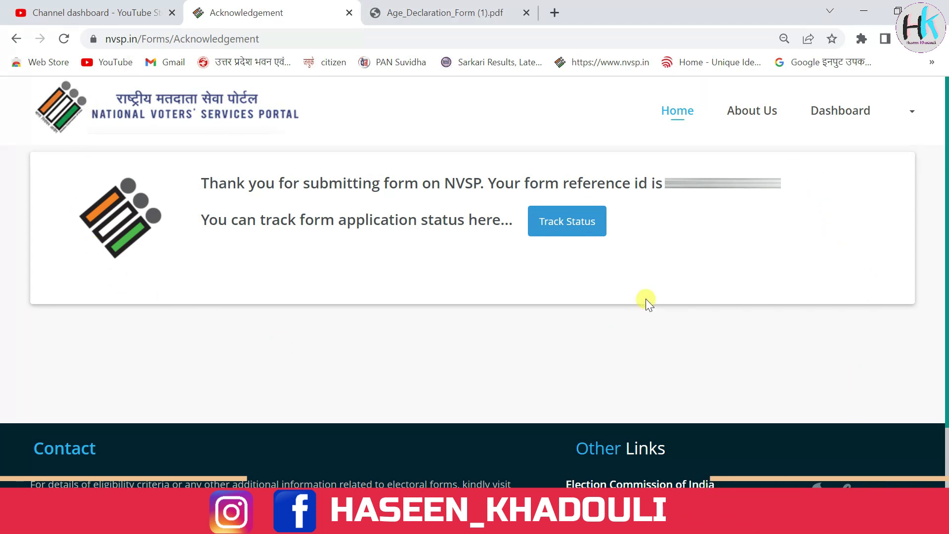
Track the submitted application's status with its reference ID and view the form details
left_click(561, 232)
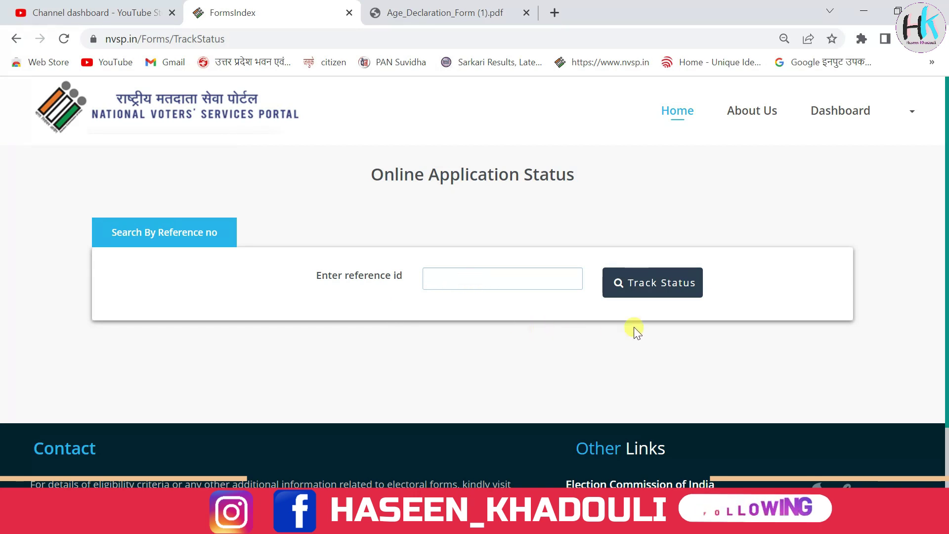
left_click(665, 292)
scroll(697, 343, "down", 3)
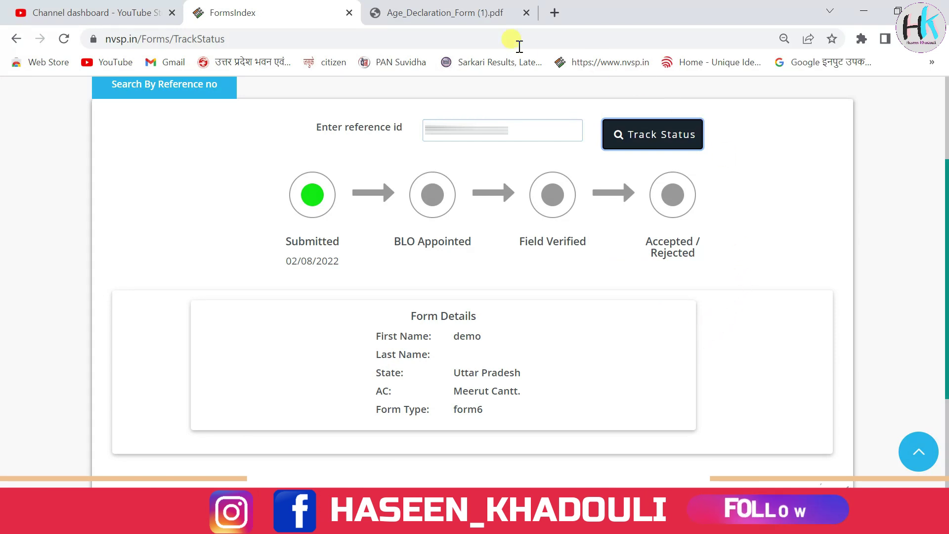